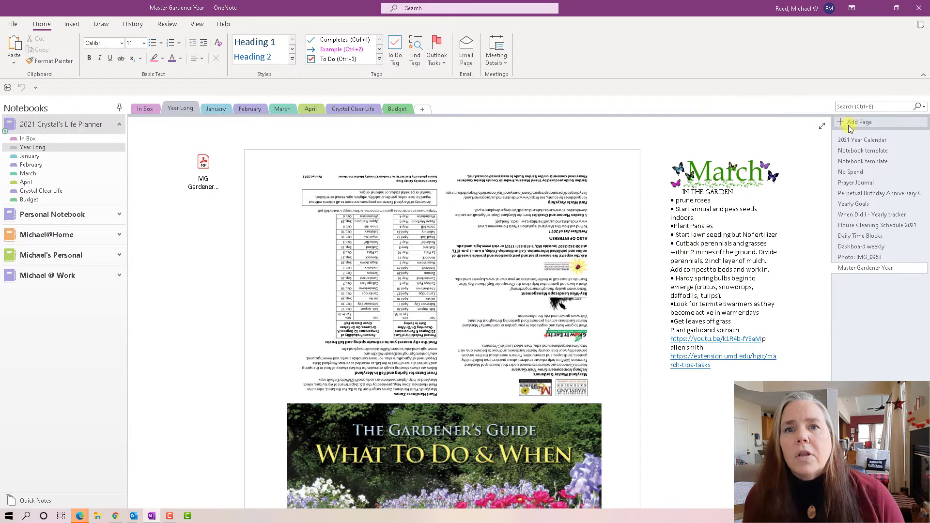
Copy the March block from the Mar header through day 14 on the 2021 Year Calendar page.
click(850, 138)
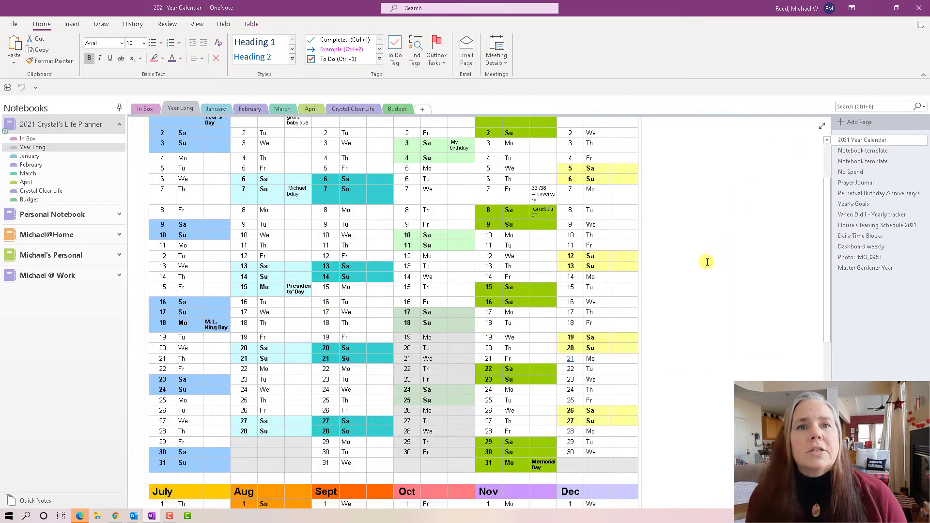
scroll(707, 262, up, 2)
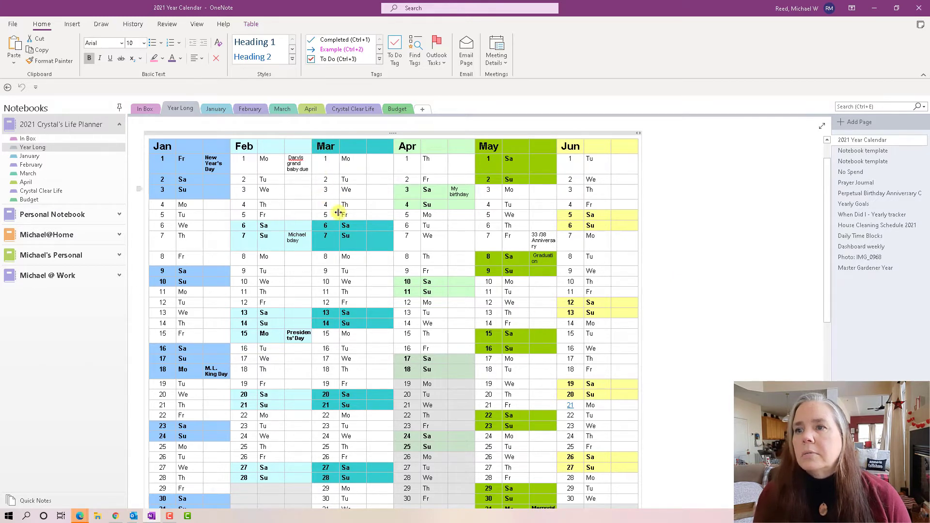
scroll(352, 366, down, 2)
scroll(352, 366, up, 2)
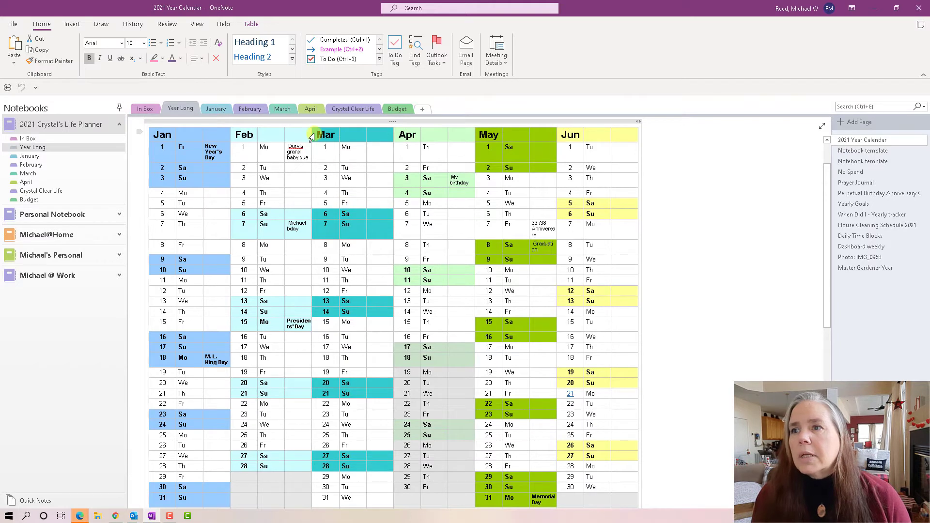
drag(312, 136, 372, 315)
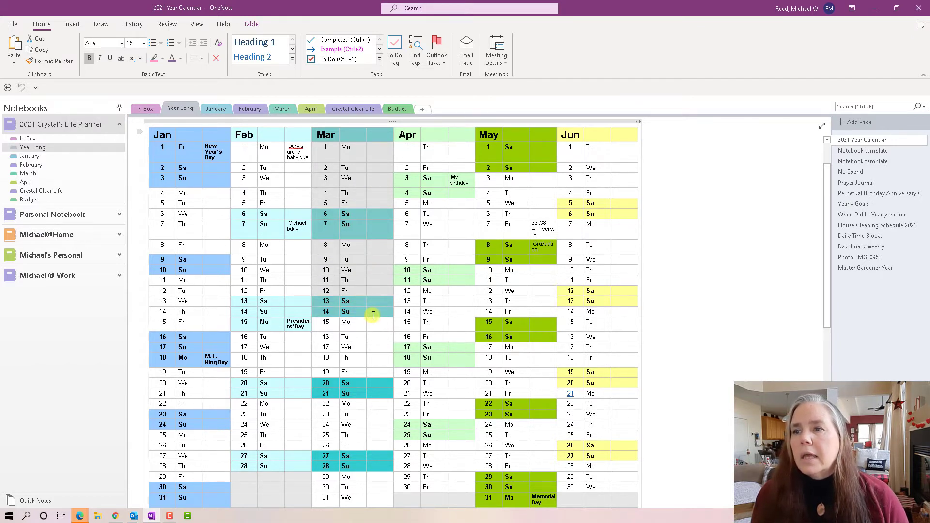
right_click(379, 283)
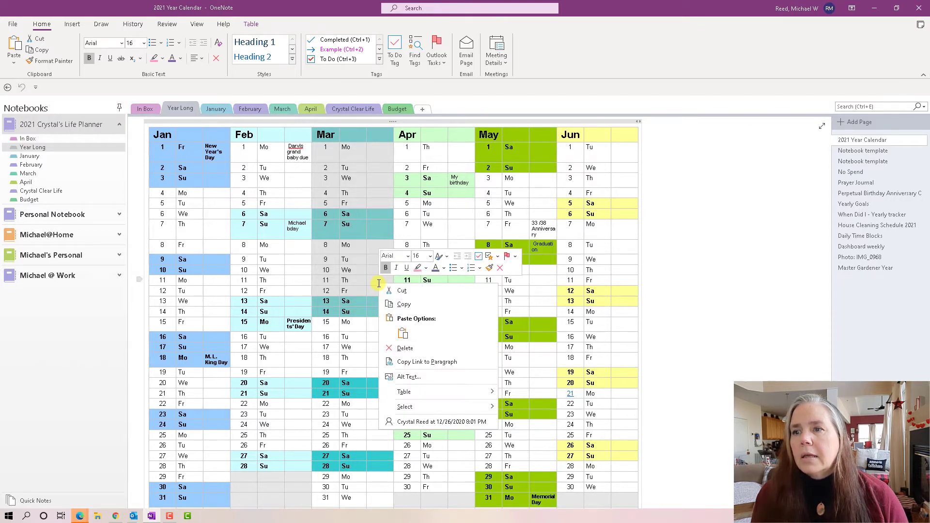
click(401, 304)
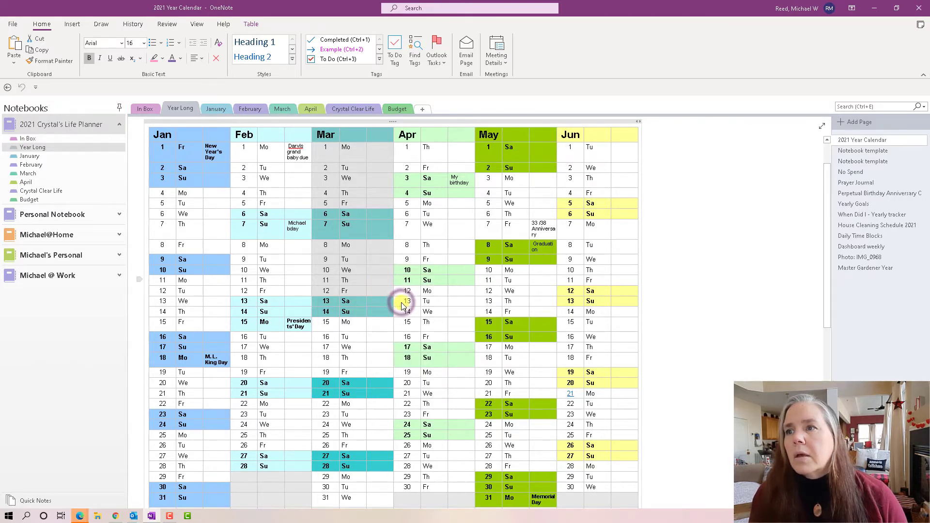
Paste the copied March 1–14 table into the March section's dashboard page and place it beneath the Dashboard heading.
click(285, 111)
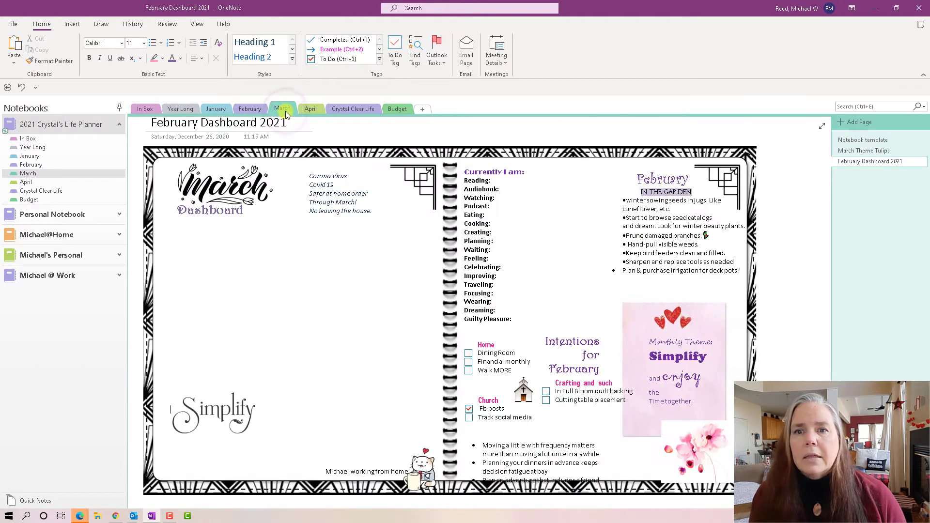
right_click(781, 272)
click(802, 320)
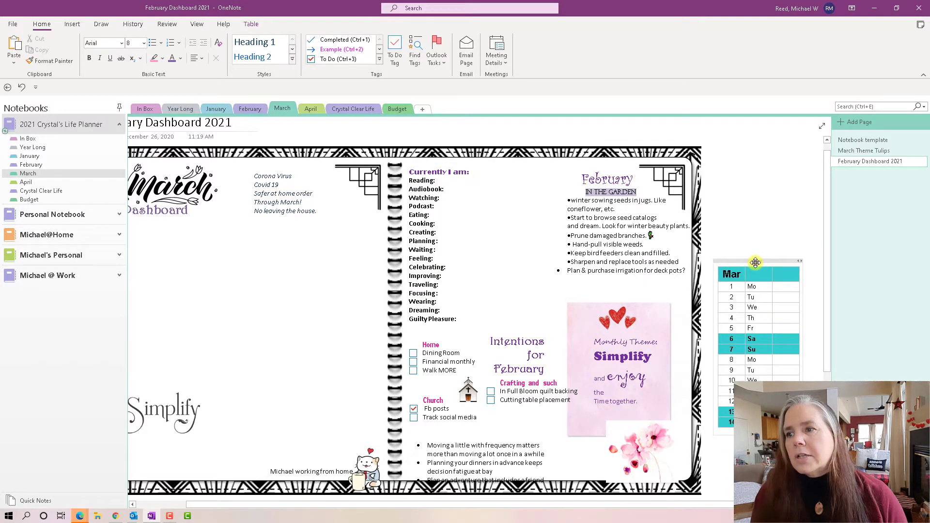
drag(756, 262, 166, 227)
drag(388, 505, 306, 499)
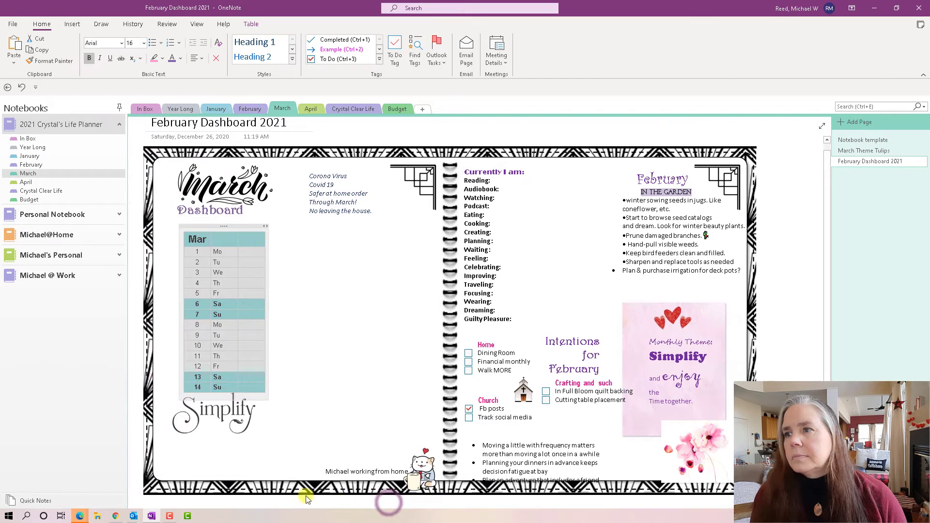
click(222, 225)
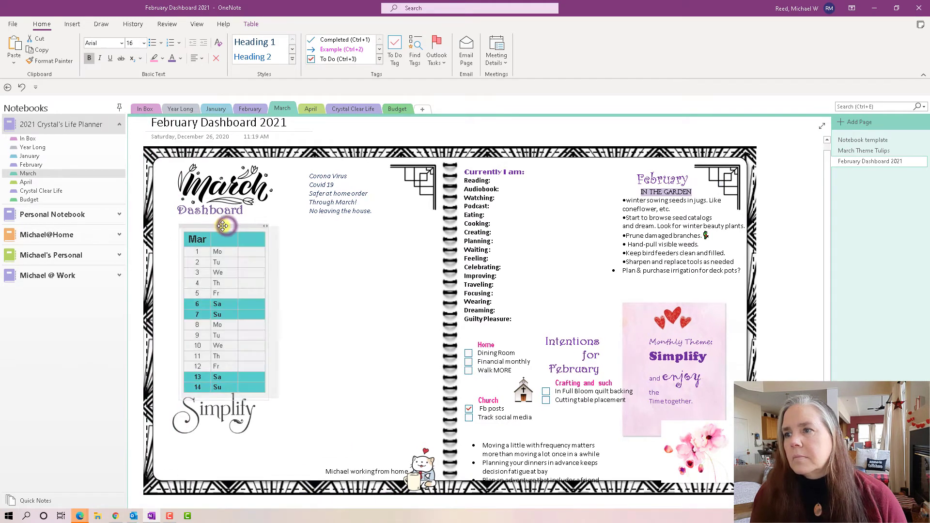
drag(222, 225, 215, 224)
click(282, 246)
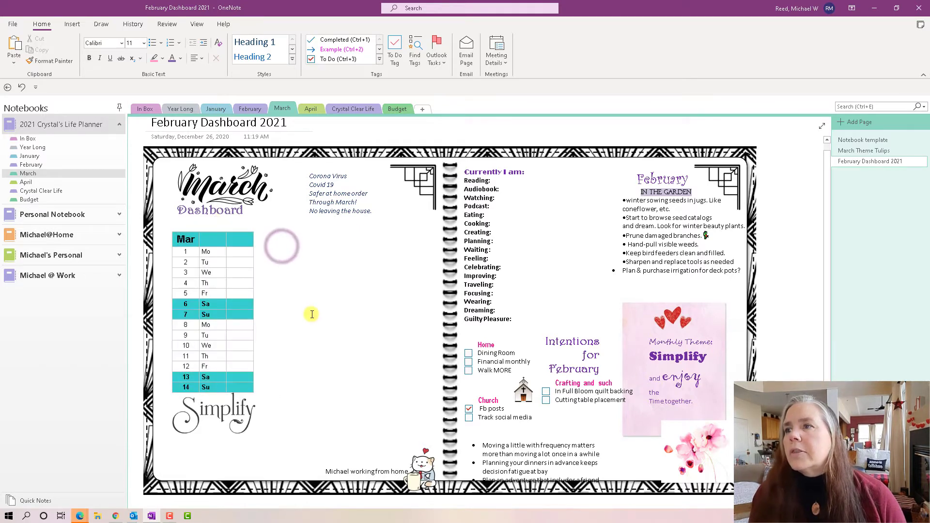
Copy the March rows for days 15 to 31 from the 2021 Year Calendar page in the Year Long section.
click(191, 109)
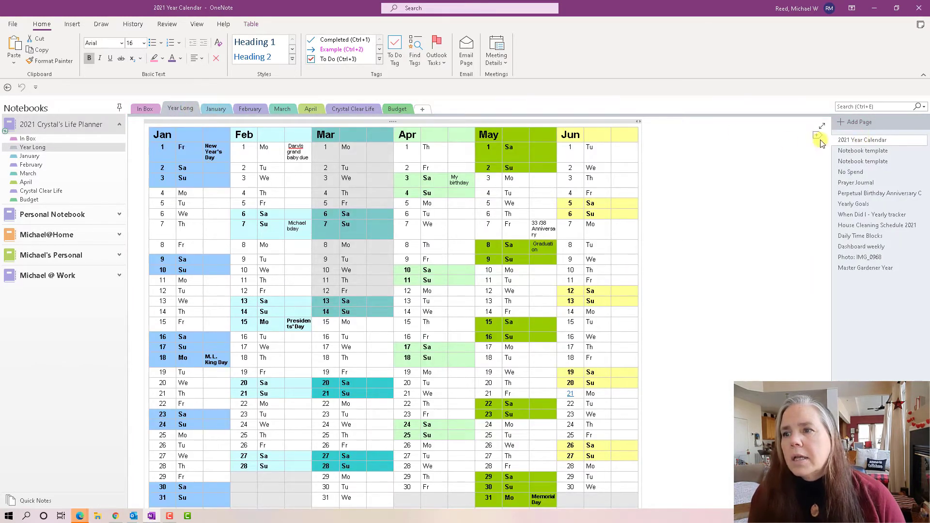
scroll(311, 310, down, 2)
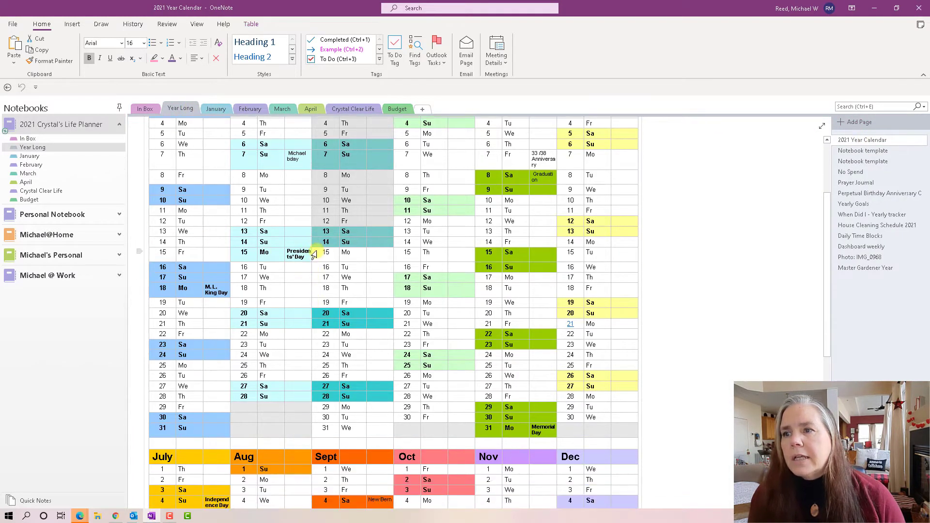
drag(321, 253, 368, 437)
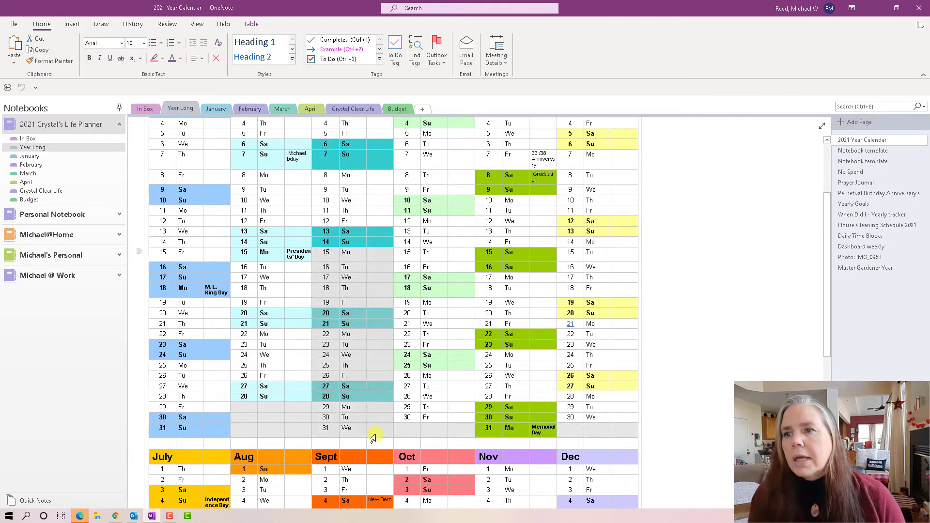
right_click(379, 418)
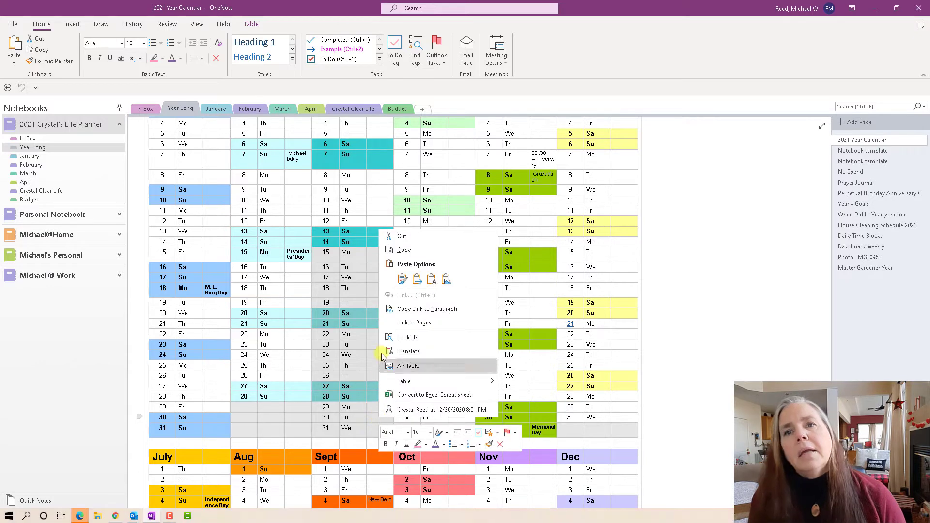
click(399, 251)
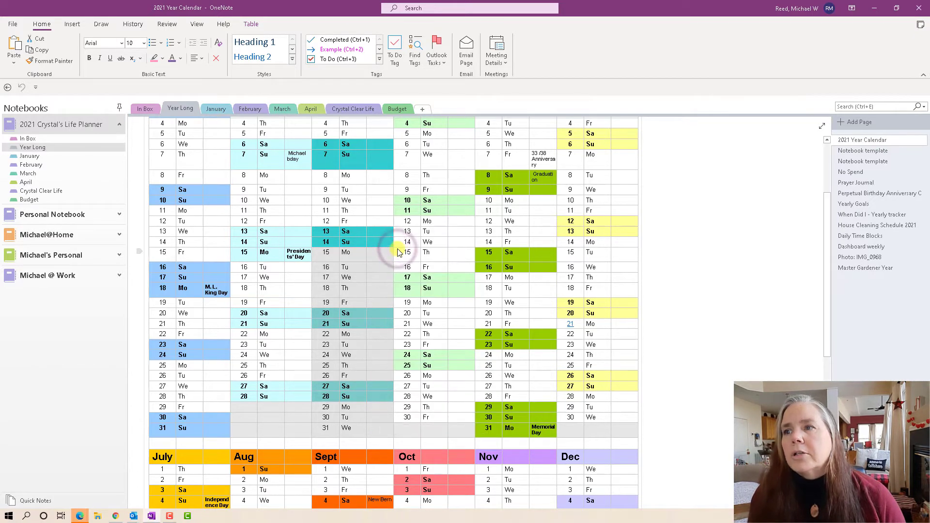
Paste the March 15–31 table into the March dashboard and place it beside the table of days 1–14.
click(282, 108)
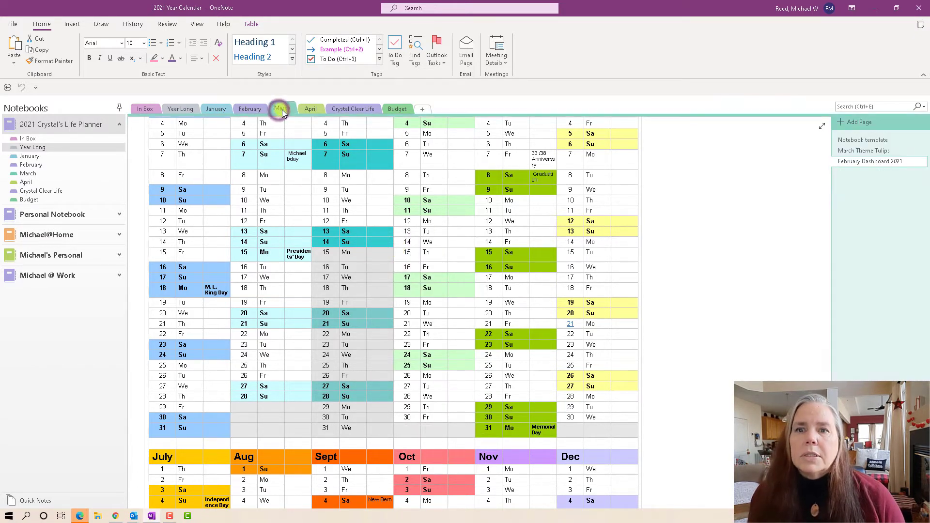
right_click(768, 214)
click(789, 260)
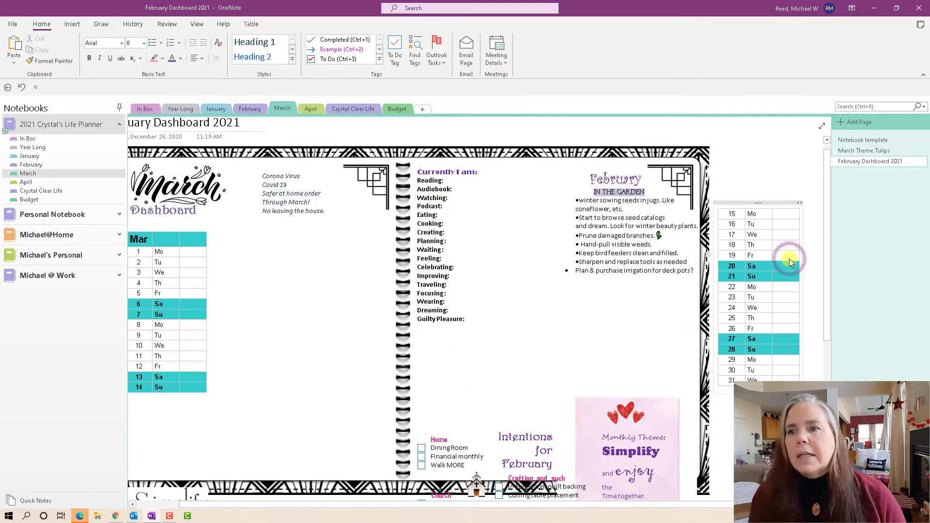
drag(759, 202, 291, 230)
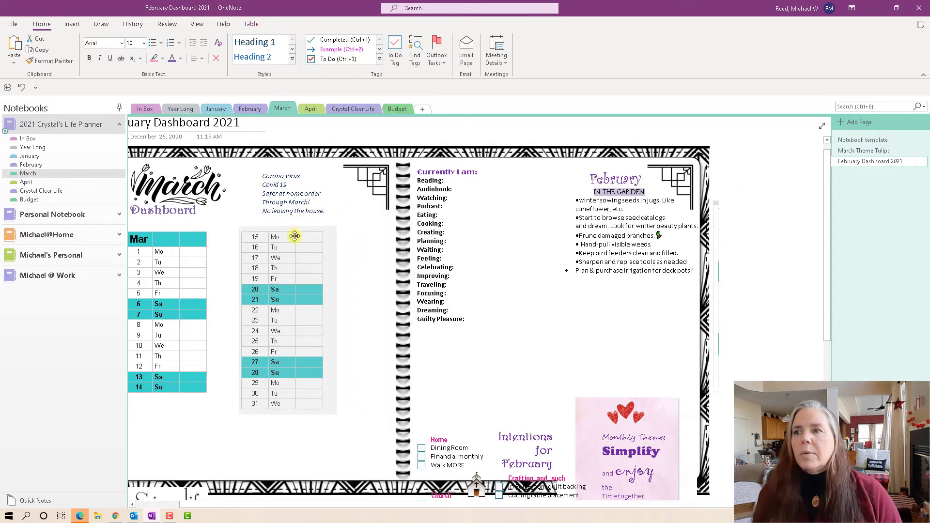
click(361, 305)
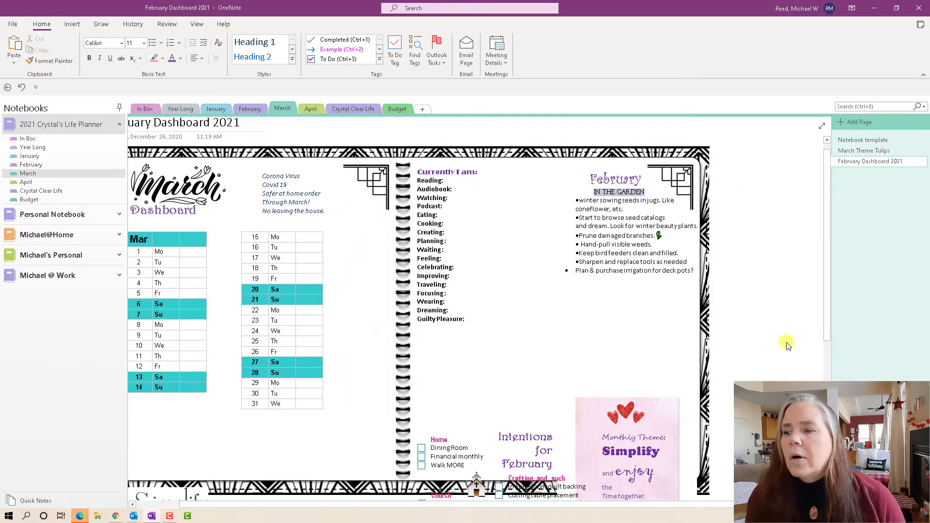
click(531, 509)
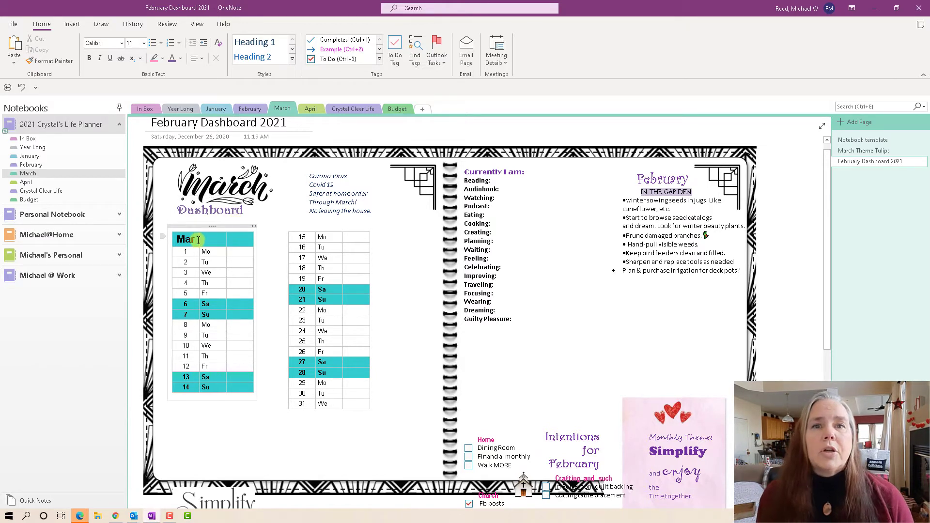
Shade the Mar header row of the dashboard's calendar table dark green.
click(173, 243)
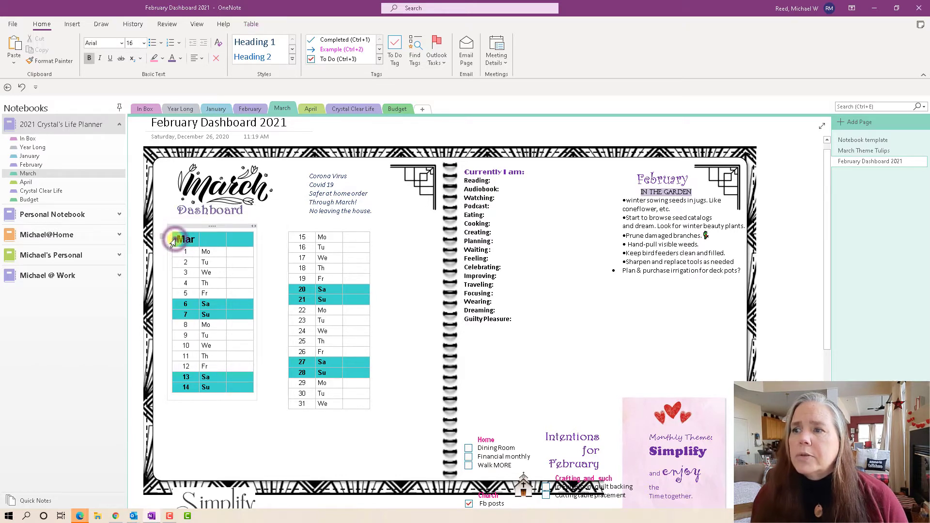
drag(173, 243, 232, 241)
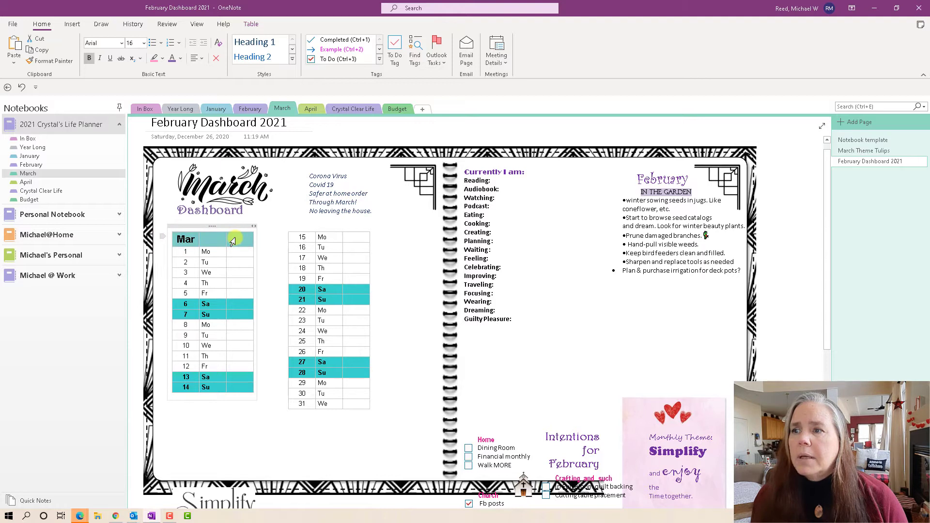
right_click(236, 238)
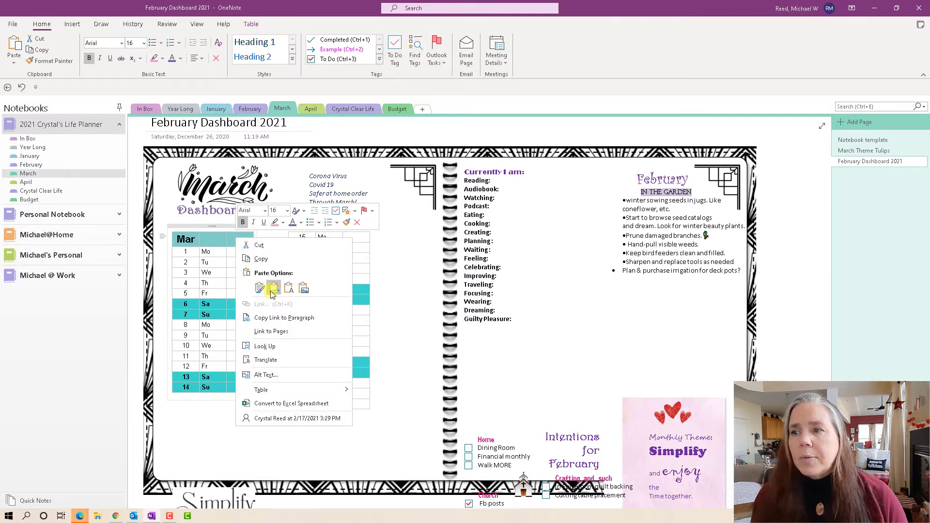
mouse_move(292, 395)
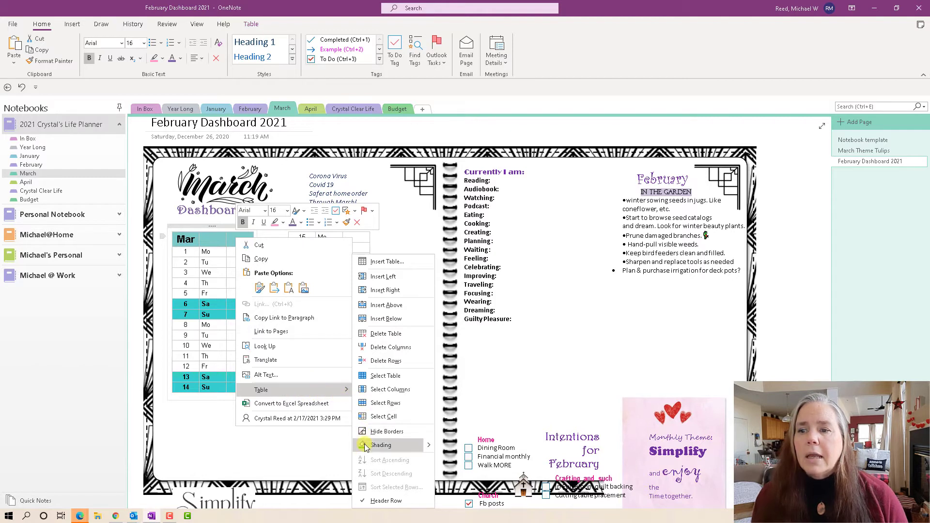
click(426, 446)
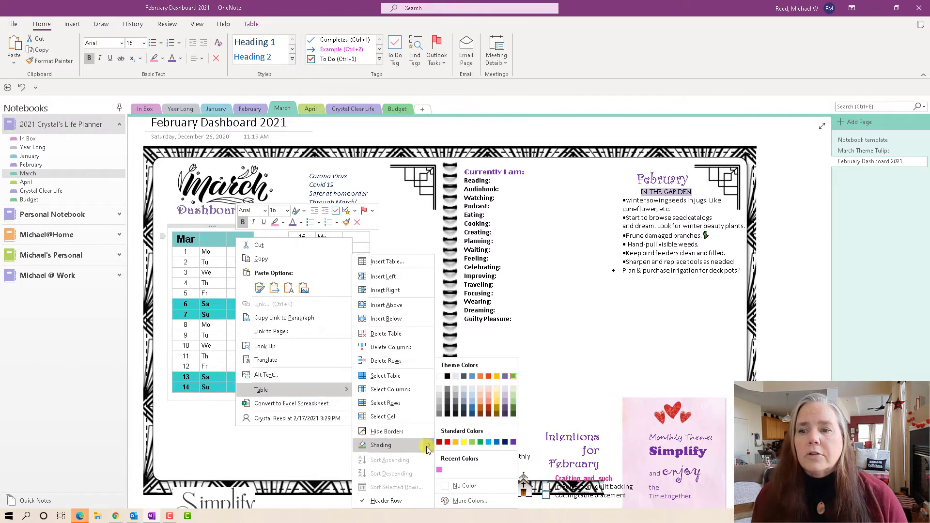
click(458, 443)
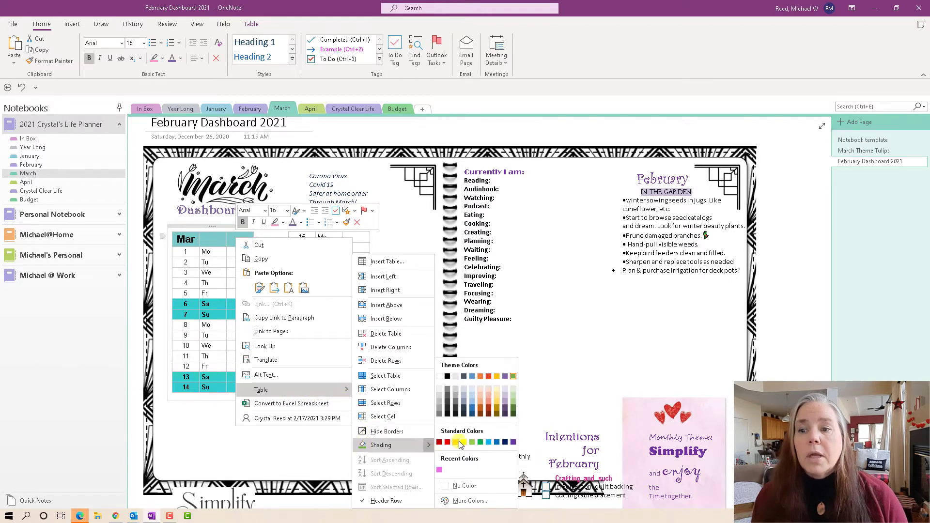
click(513, 411)
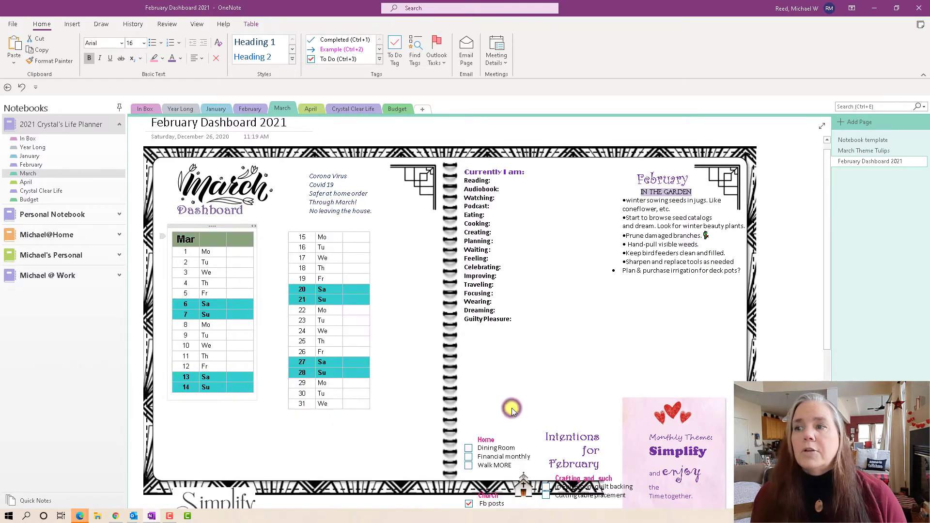
click(433, 409)
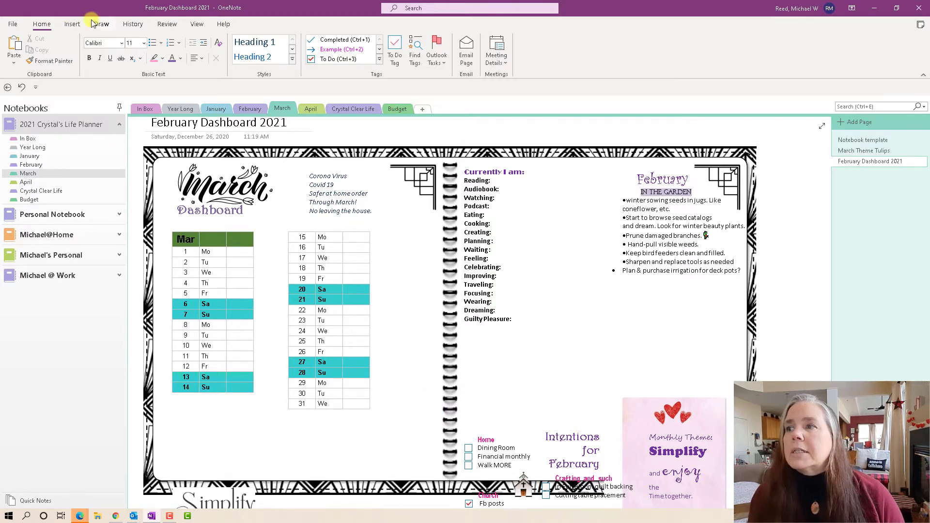
Undo the green shading of the Mar header row.
click(21, 88)
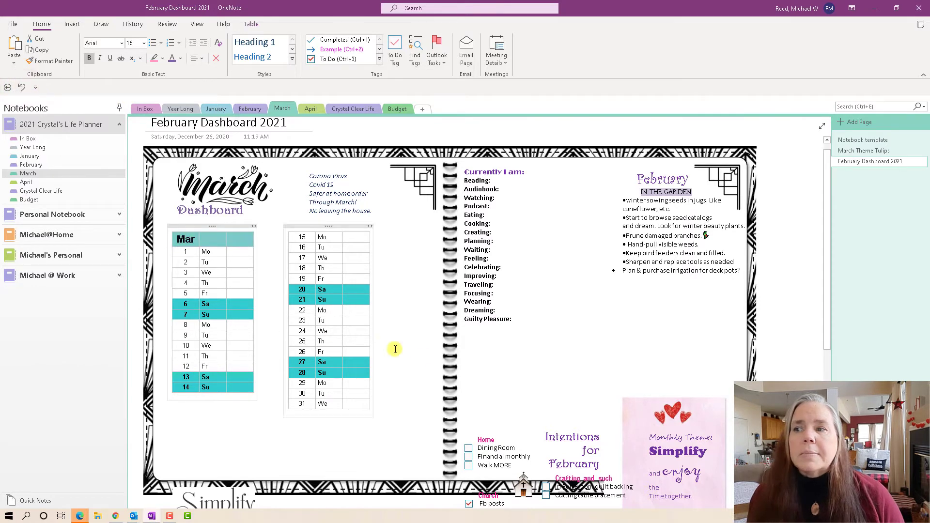
click(414, 358)
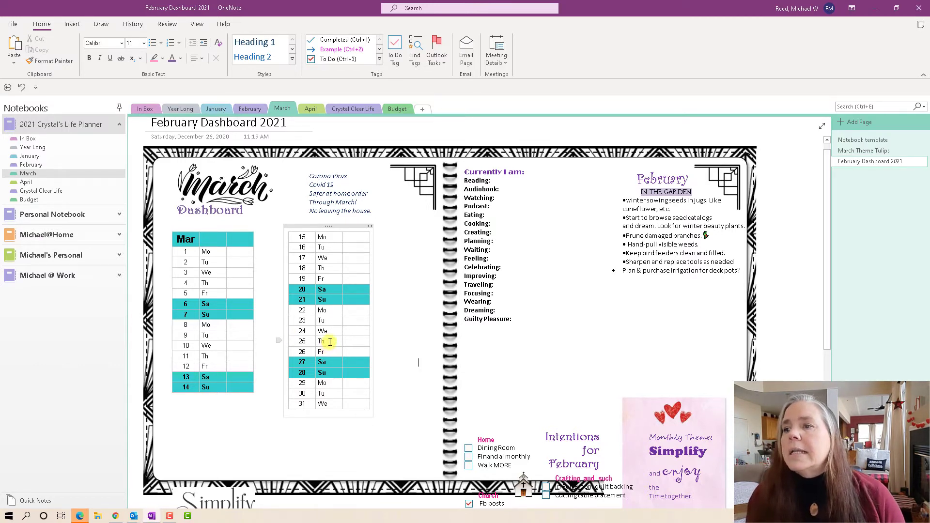
Move the Simplify word-art image back inside the dashboard frame, just below the March 1–14 table.
scroll(329, 342, down, 1)
scroll(329, 342, down, 2)
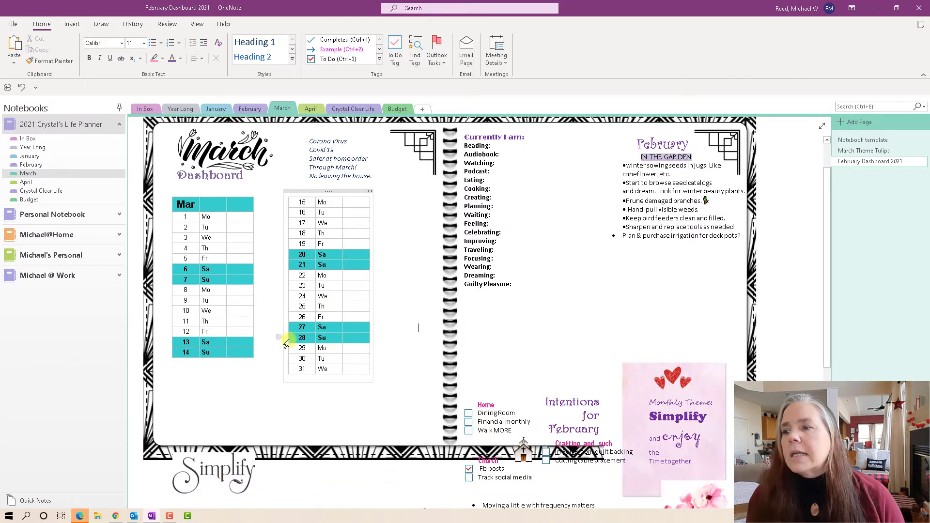
click(214, 461)
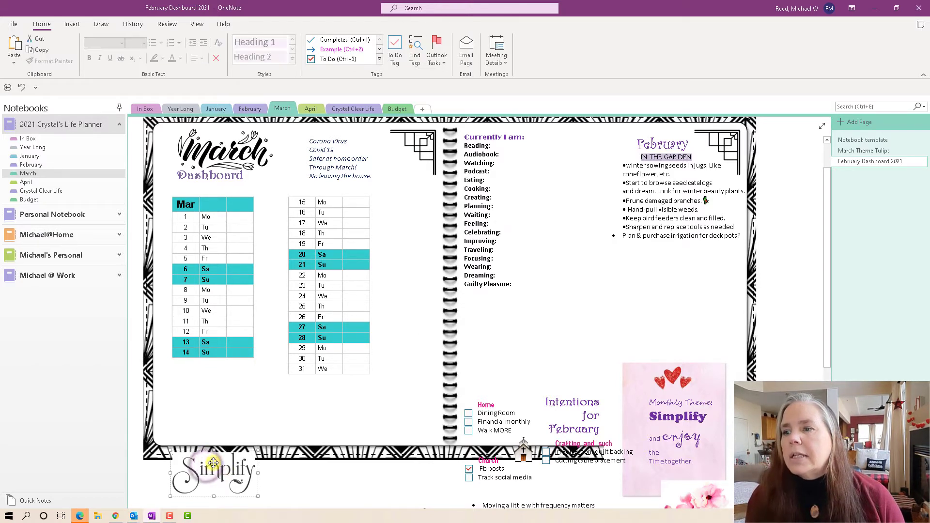
drag(215, 460, 254, 372)
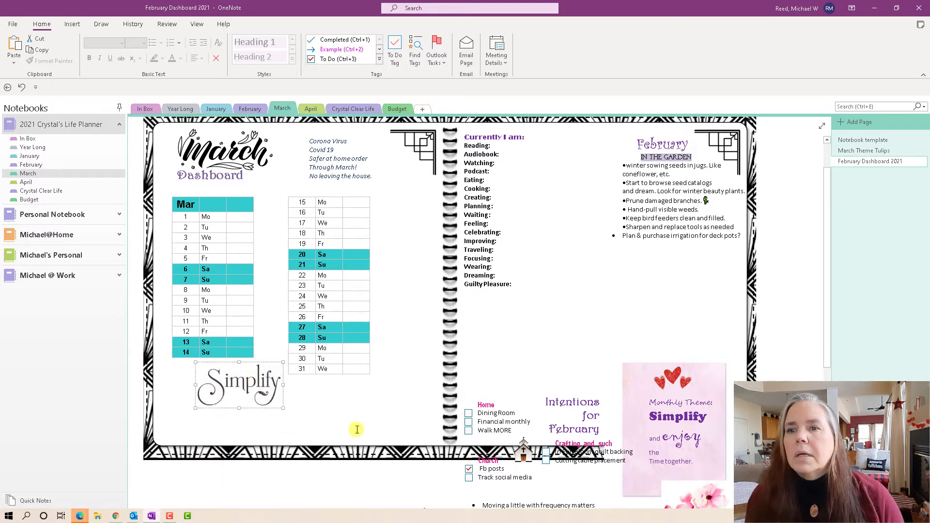
click(356, 412)
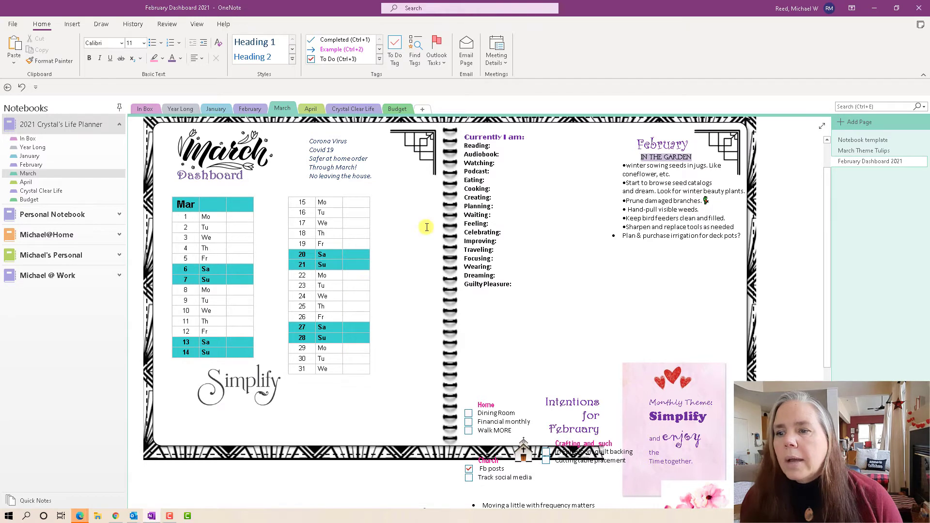
Move the cat-with-mug picture from below the dashboard frame to just under the corner ornament on the left planner page.
scroll(436, 290, down, 2)
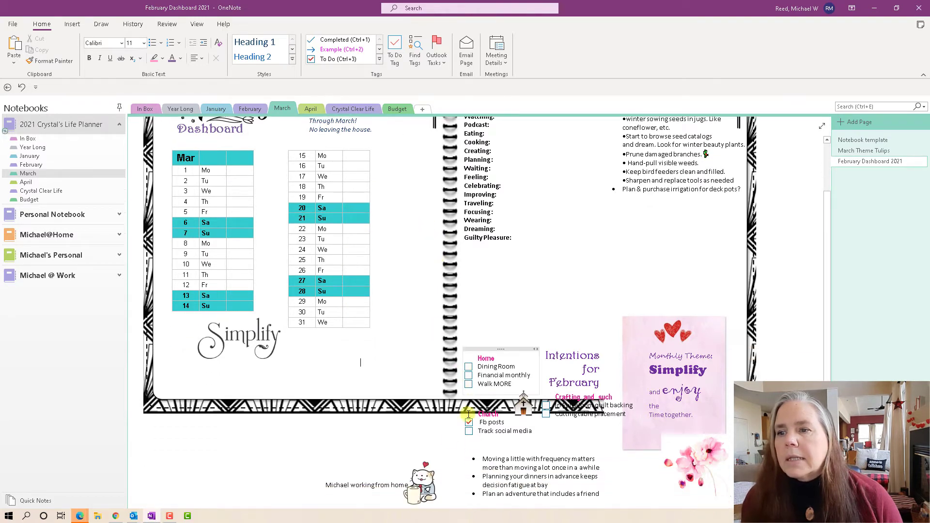
drag(429, 478, 426, 302)
scroll(426, 303, up, 4)
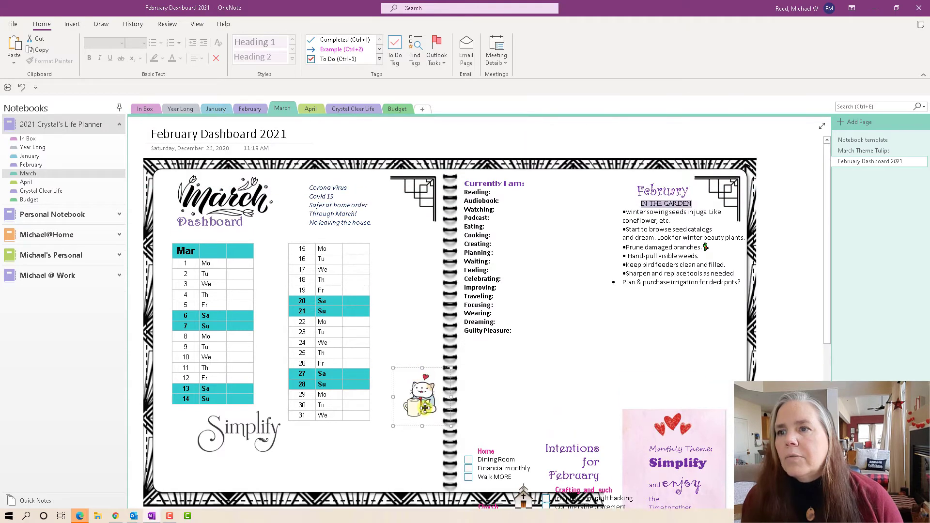
drag(425, 410, 416, 262)
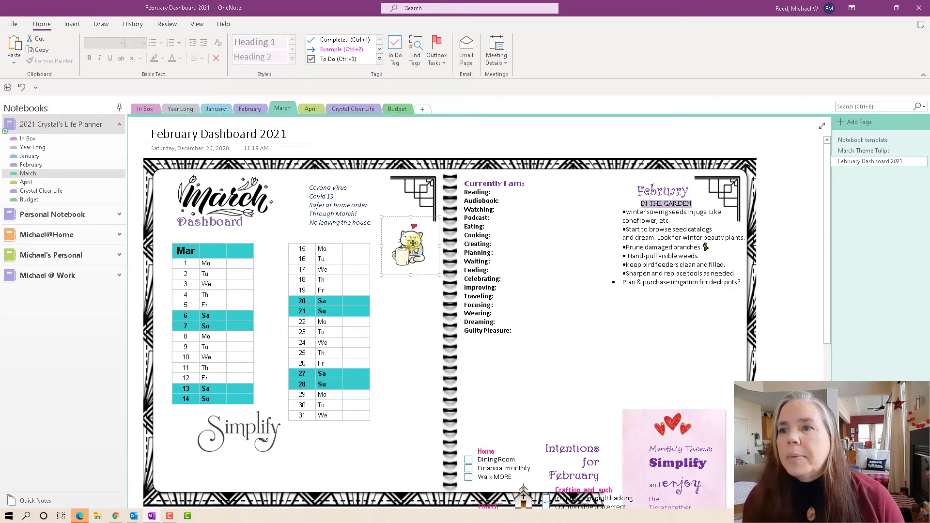
drag(412, 242, 409, 242)
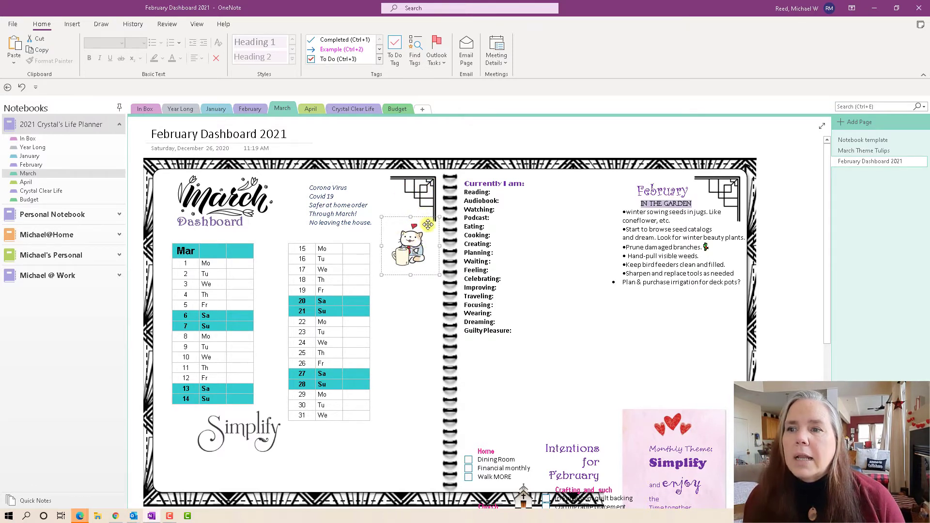
Send the cat picture one level backward in the stacking order.
right_click(401, 230)
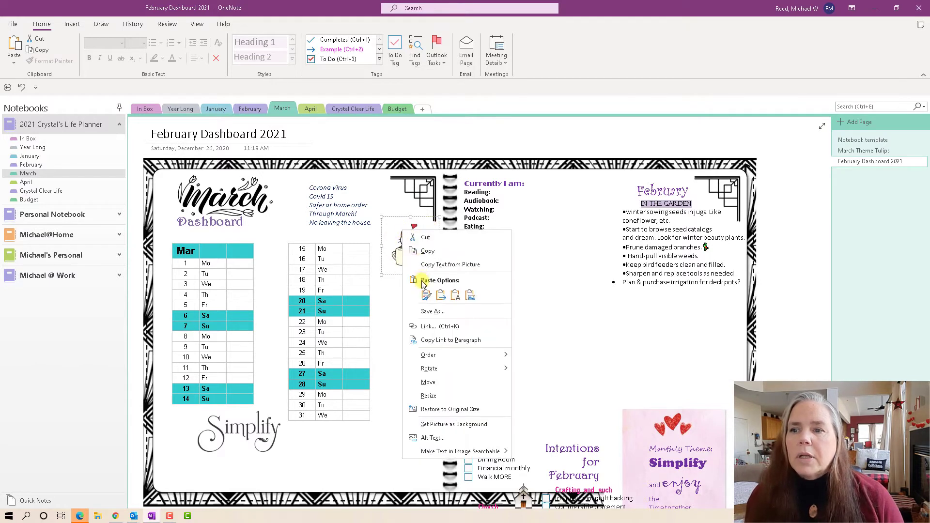
mouse_move(428, 357)
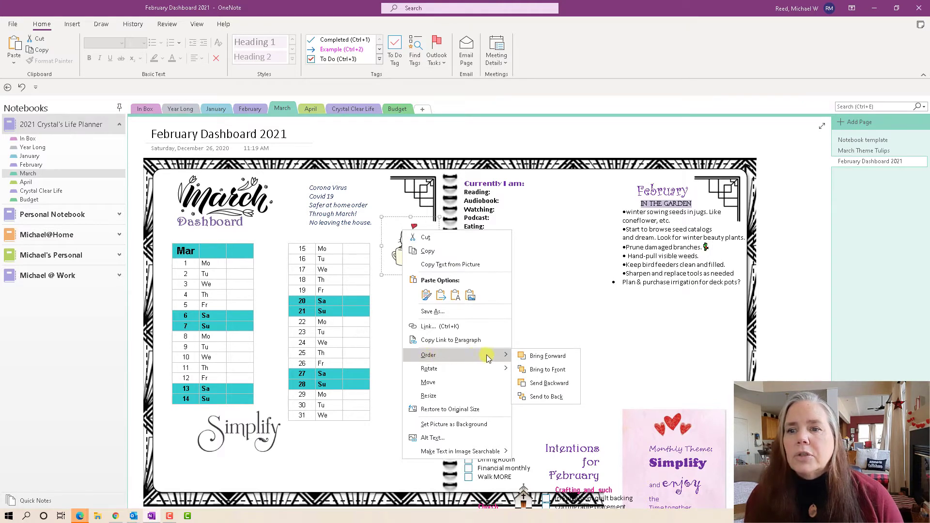
click(551, 384)
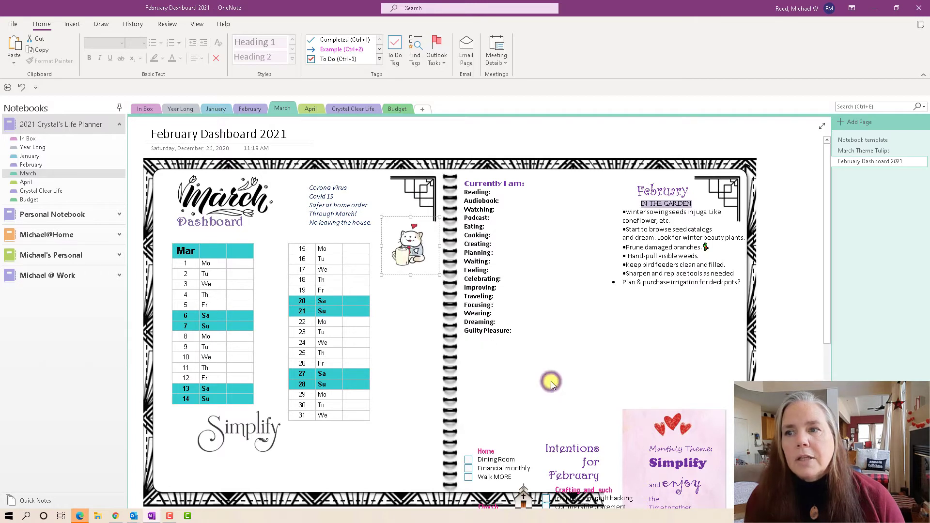
Raise the cat picture so it reaches the corner ornament, and bring it to the front of the stacking order.
drag(414, 250, 411, 237)
right_click(411, 237)
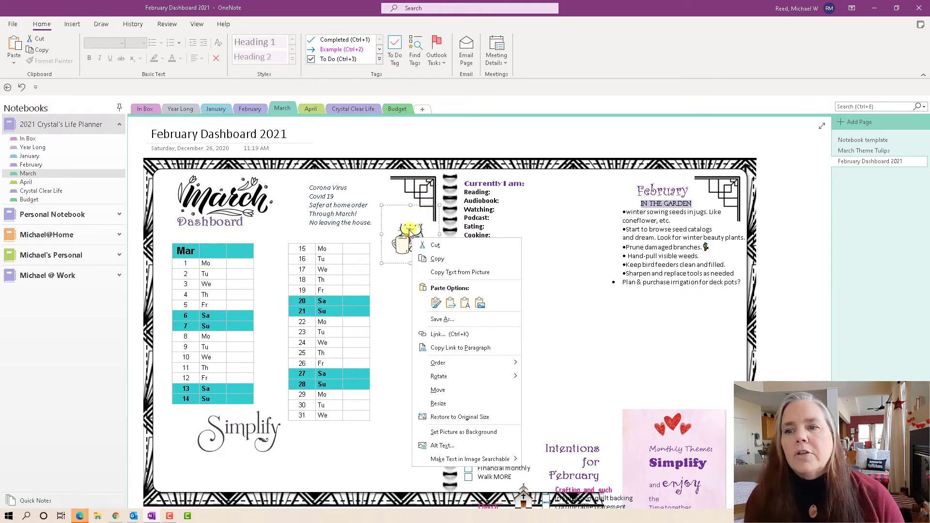
mouse_move(447, 366)
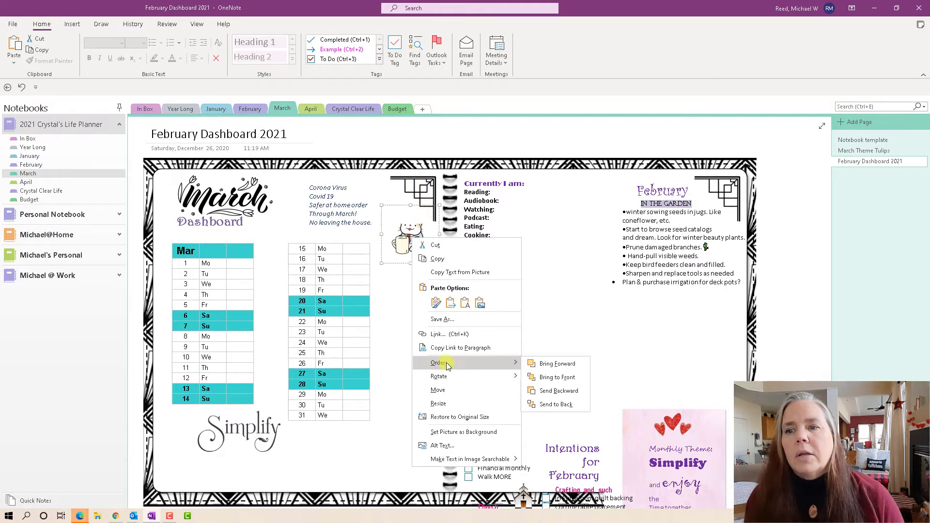
click(550, 377)
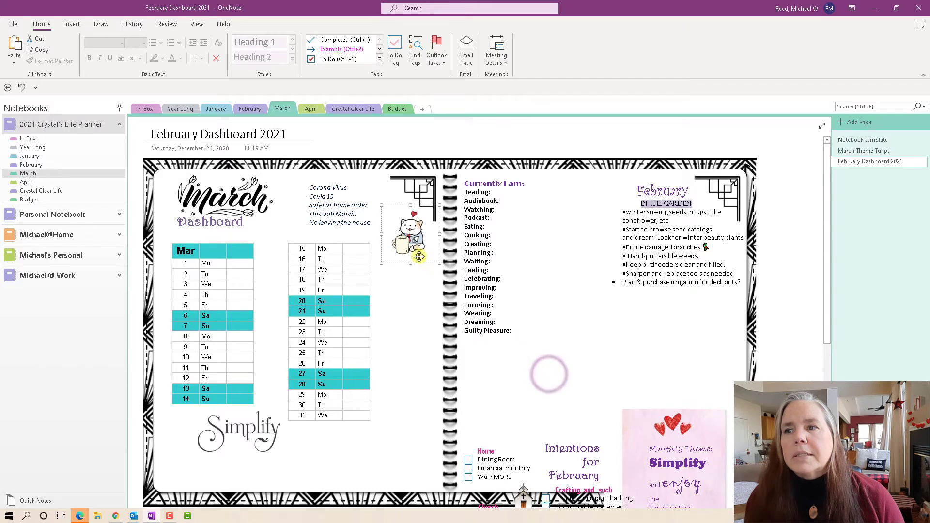
Fine-tune the cat picture's position between the Corona Virus note and the corner ornament.
drag(415, 249, 409, 238)
click(415, 276)
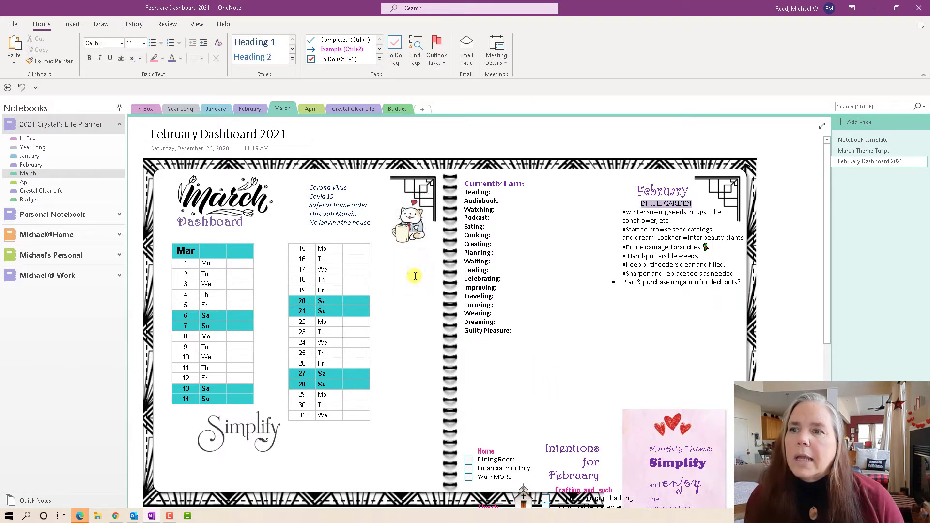
click(411, 216)
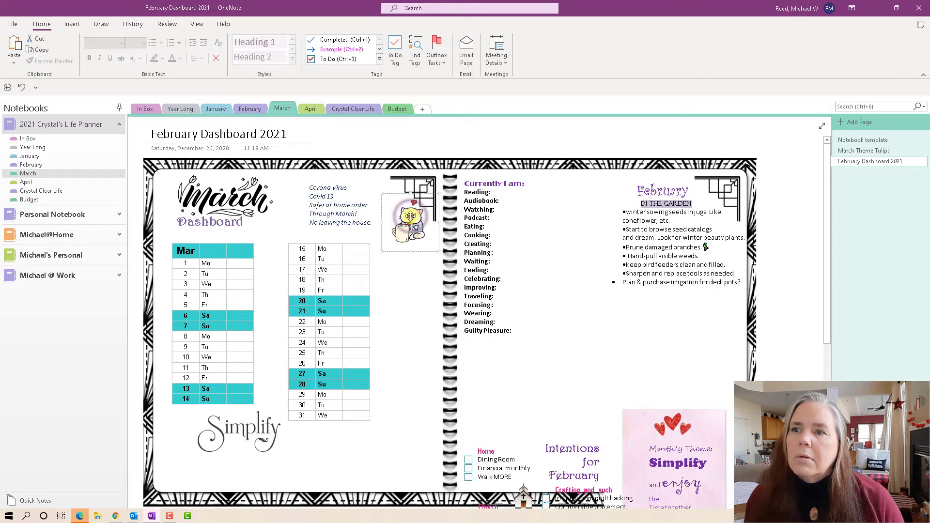
drag(405, 213, 408, 227)
click(403, 220)
click(410, 268)
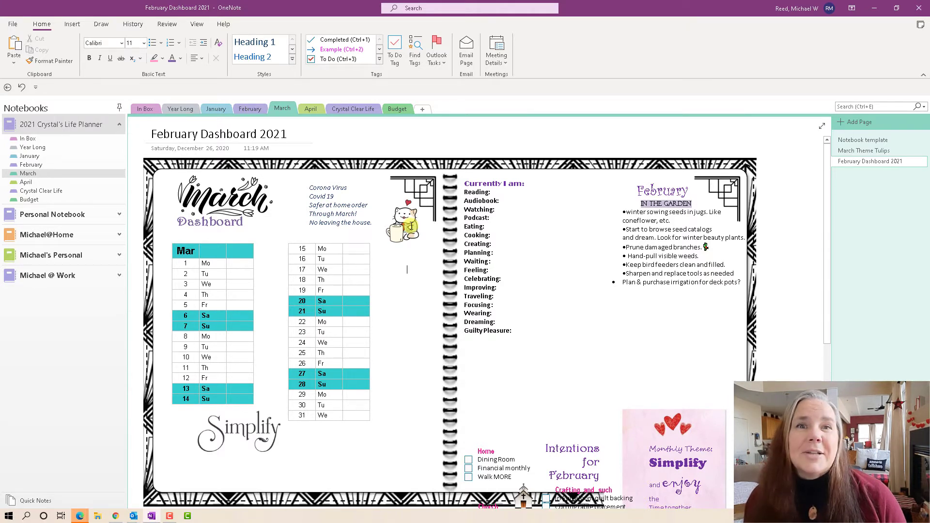
Move the working-from-home note from below the frame to between the Corona Virus note and the March 15–31 table.
scroll(410, 226, down, 1)
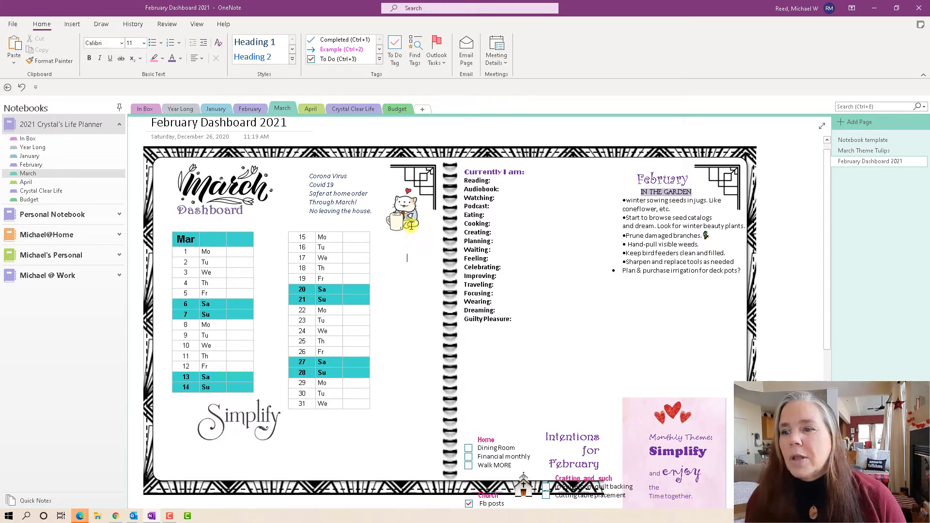
scroll(411, 226, down, 5)
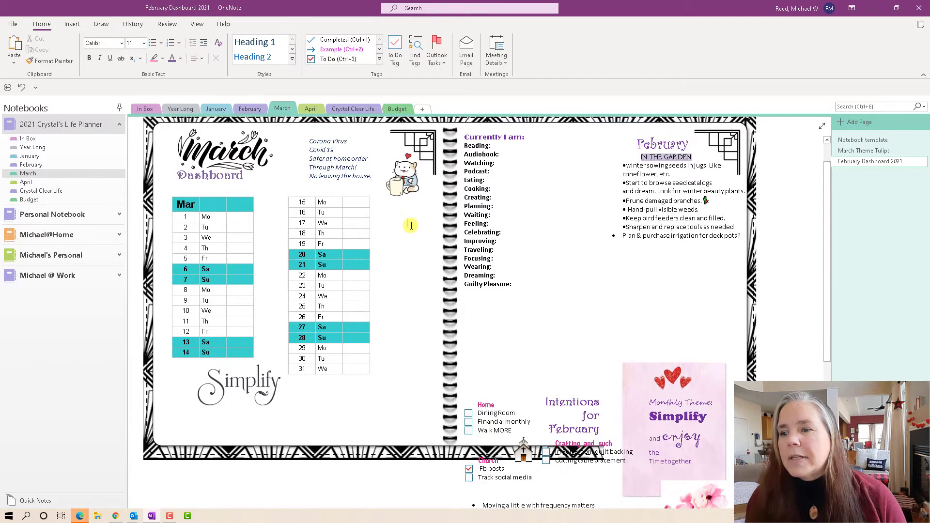
click(395, 457)
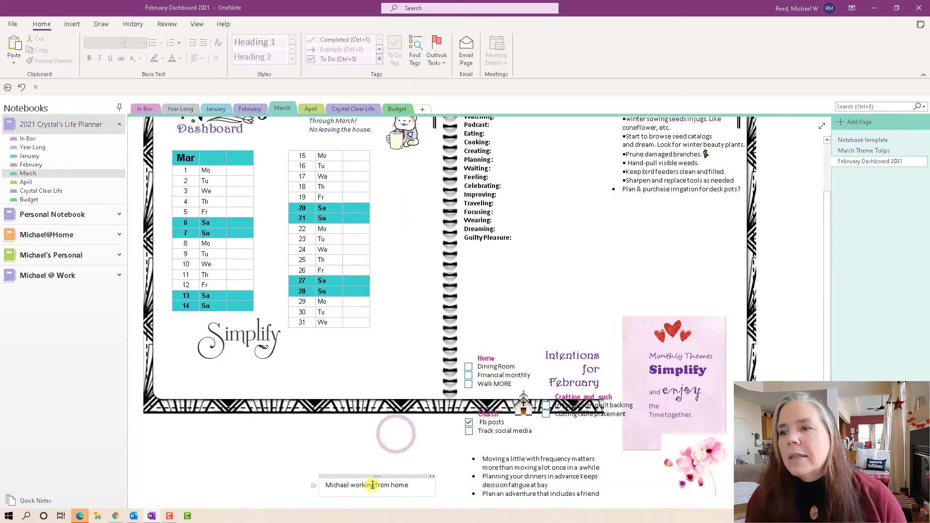
drag(368, 478, 352, 155)
click(395, 248)
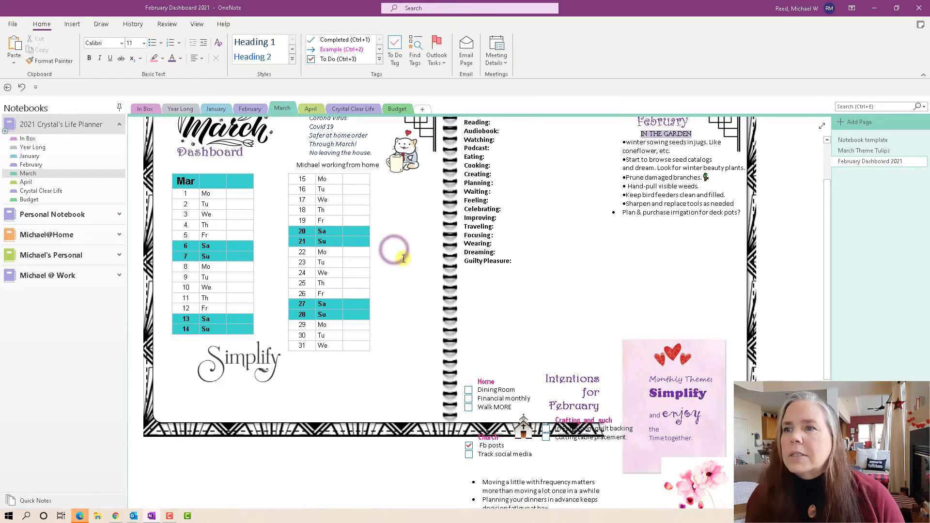
scroll(378, 233, up, 1)
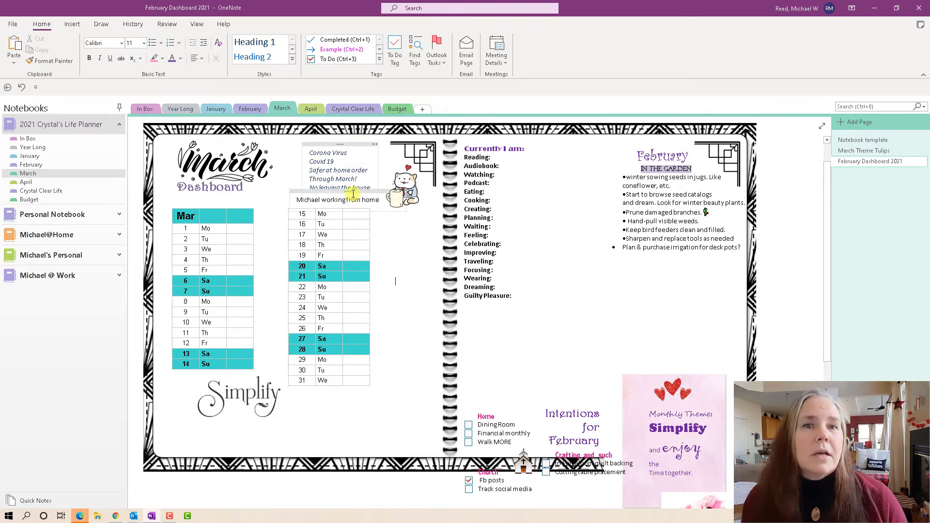
click(394, 234)
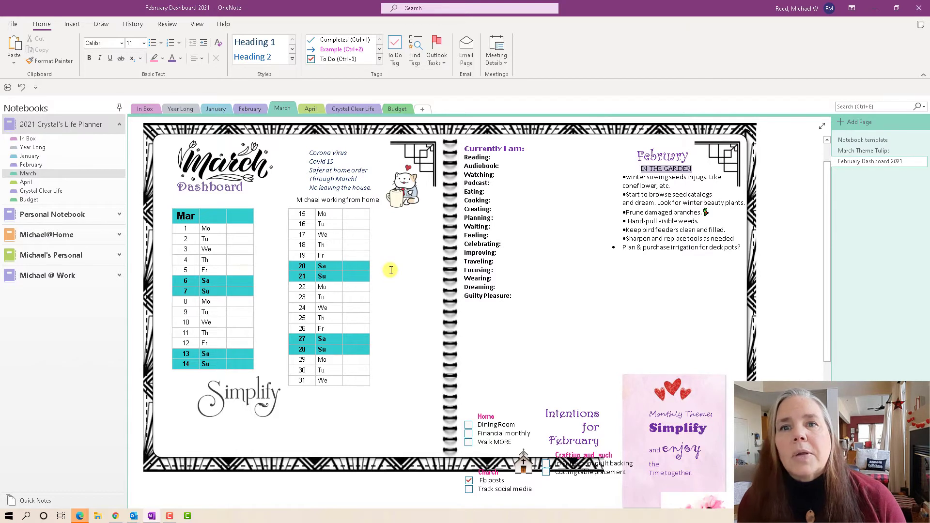
Copy the picture of purple crocuses in grass from the March Theme Tulips page.
scroll(391, 270, down, 1)
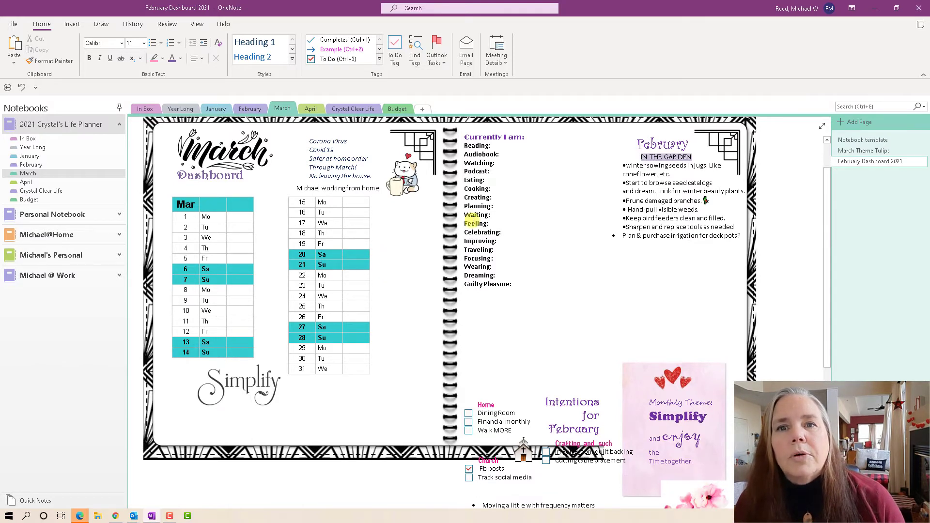
click(848, 141)
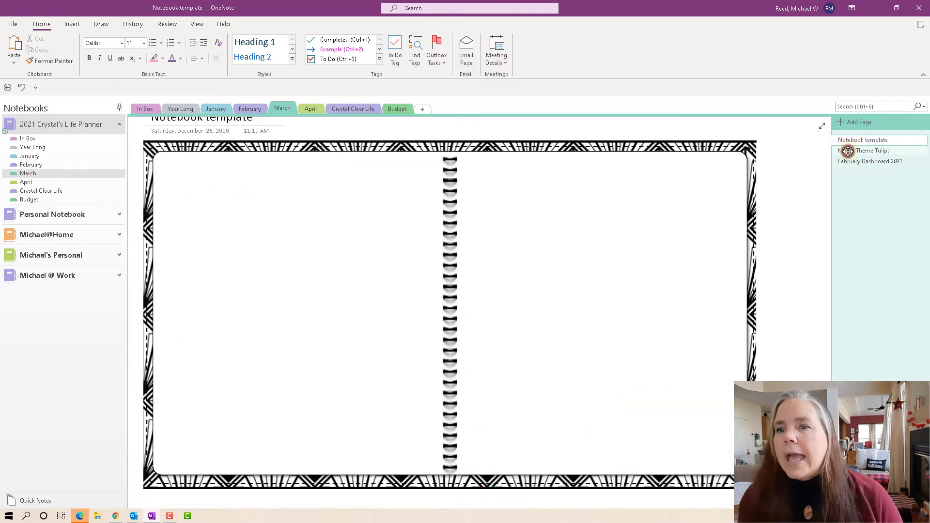
click(848, 151)
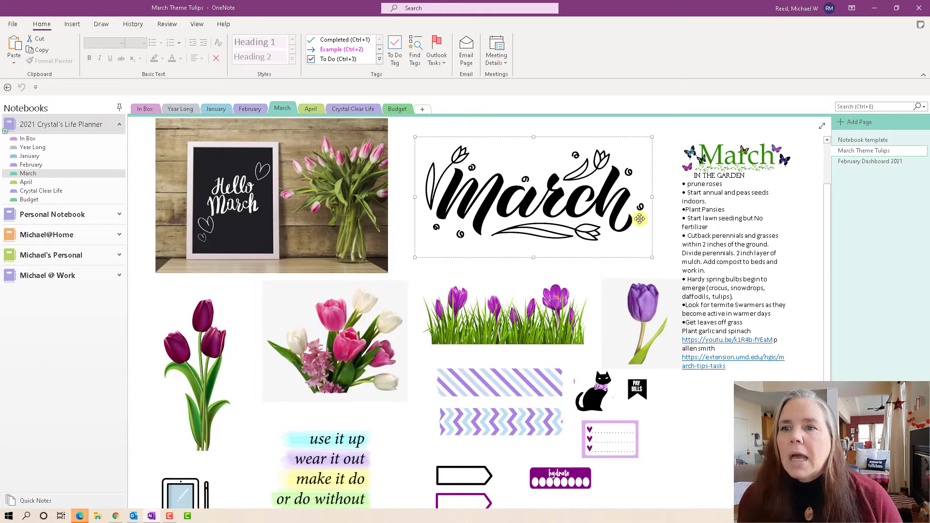
scroll(639, 218, down, 2)
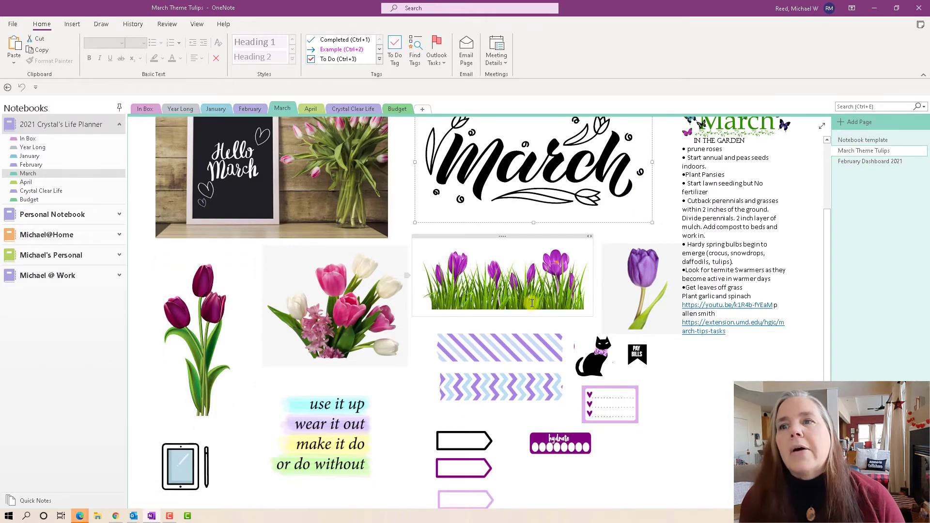
right_click(514, 284)
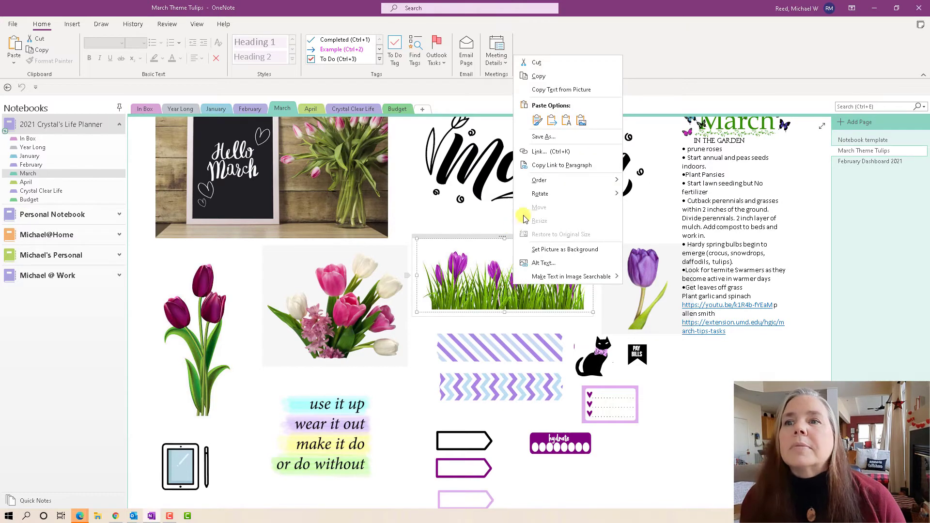
mouse_move(540, 181)
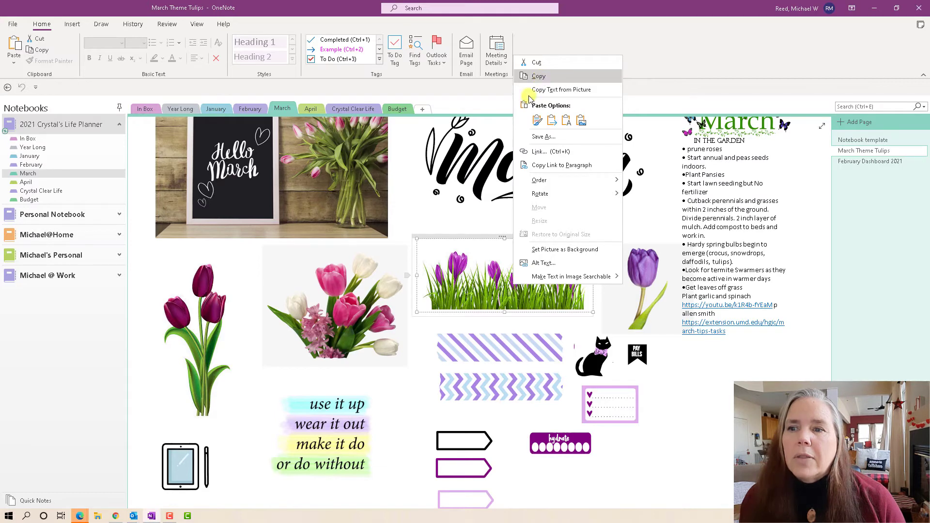
click(478, 248)
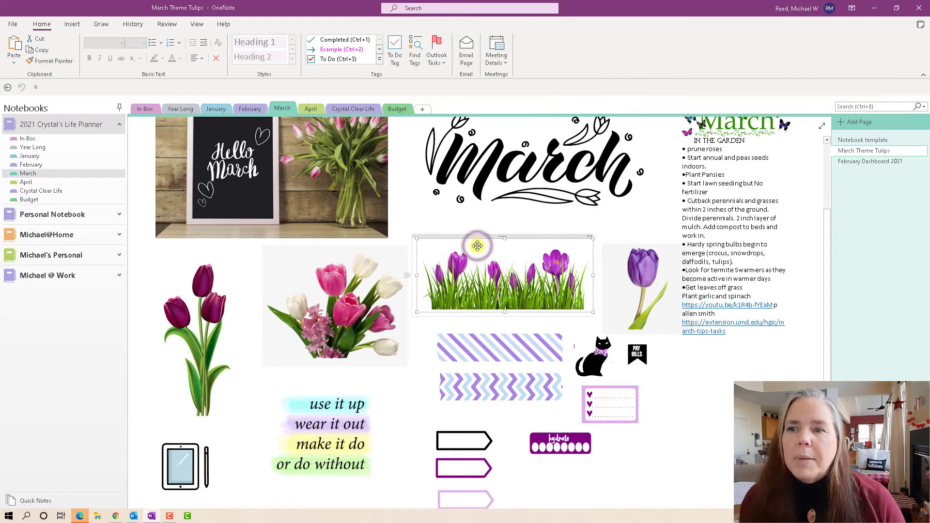
right_click(482, 250)
click(501, 267)
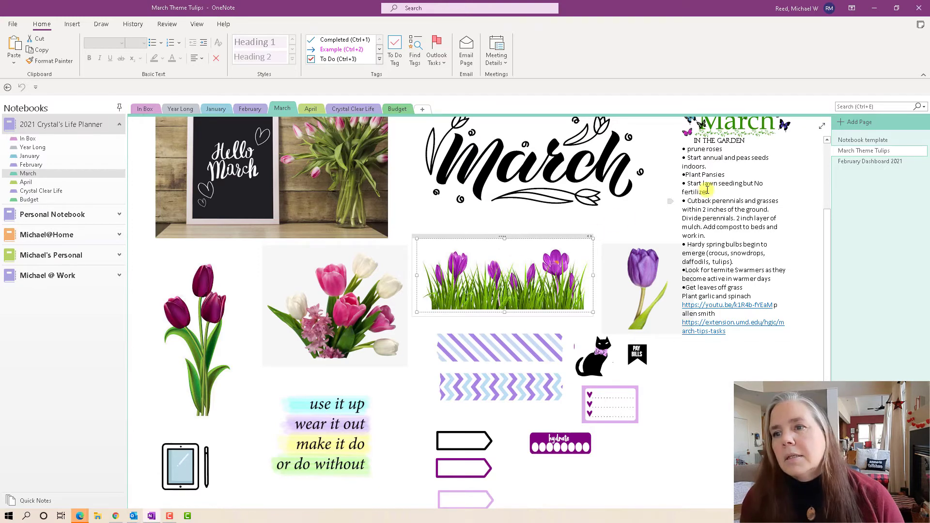
Paste the crocus picture on the February Dashboard 2021 page, below the left half of the notebook frame.
click(878, 164)
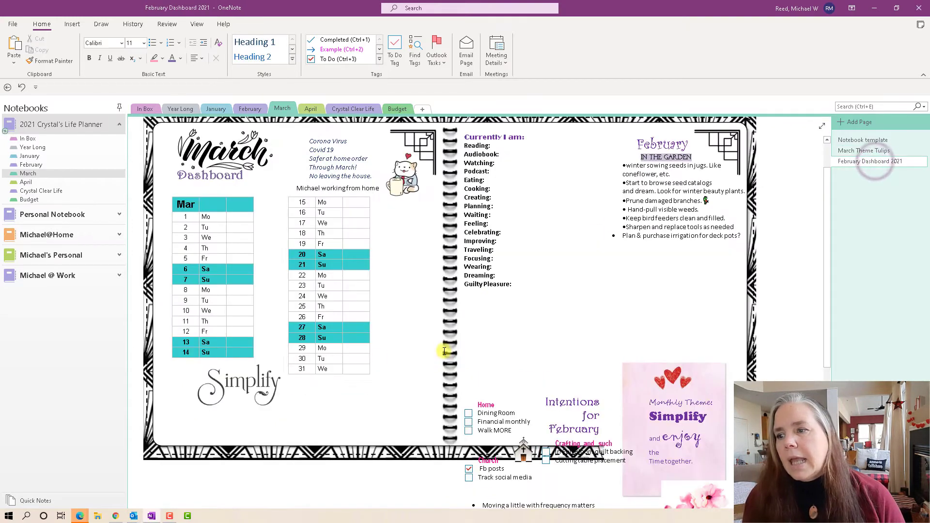
click(242, 479)
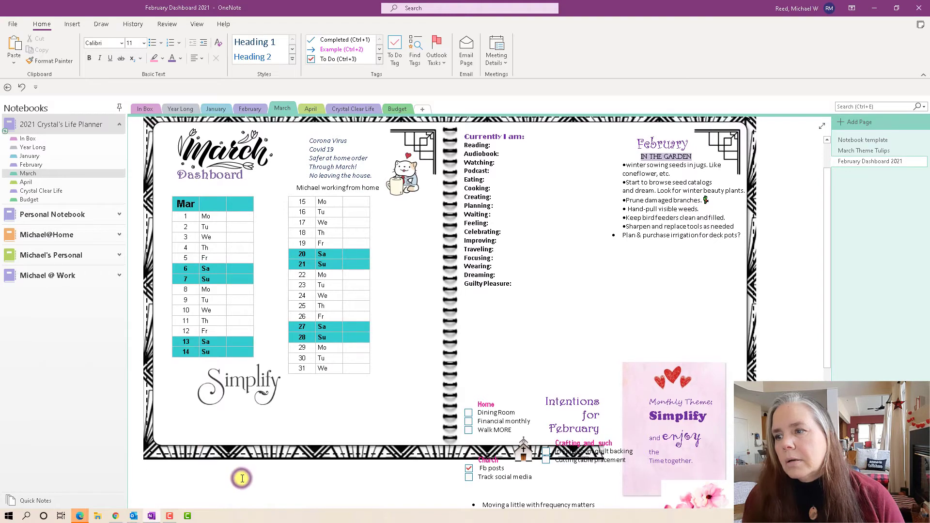
right_click(187, 483)
scroll(213, 374, down, 2)
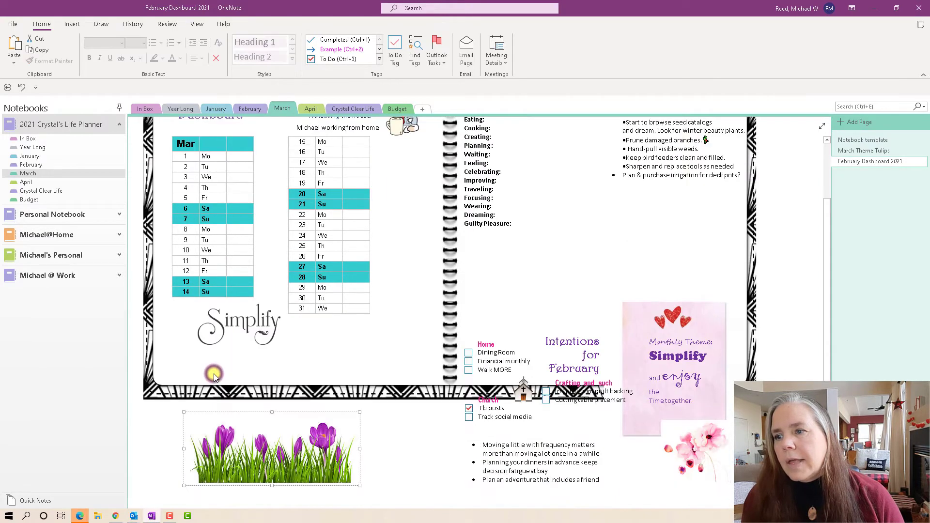
Shrink the crocus picture to about half its pasted width and place it in the frame's lower-left inner corner.
click(335, 471)
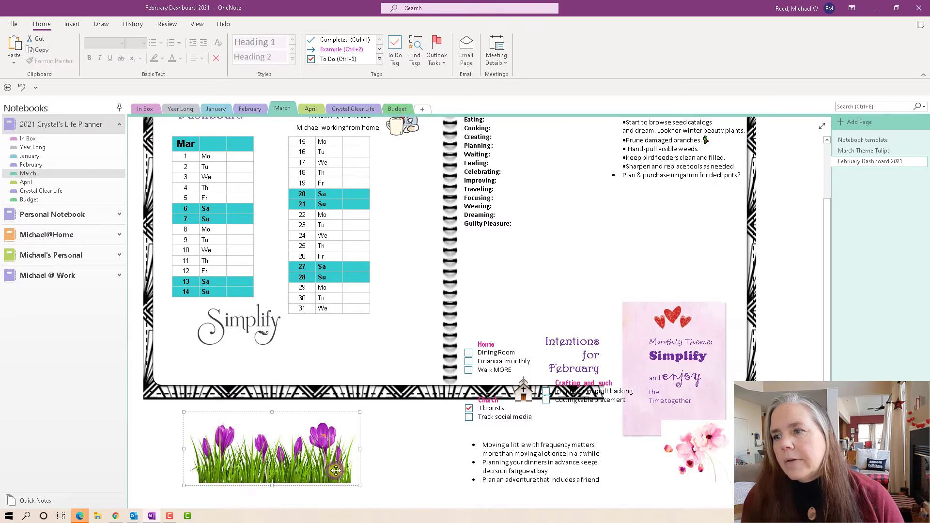
drag(351, 483, 304, 463)
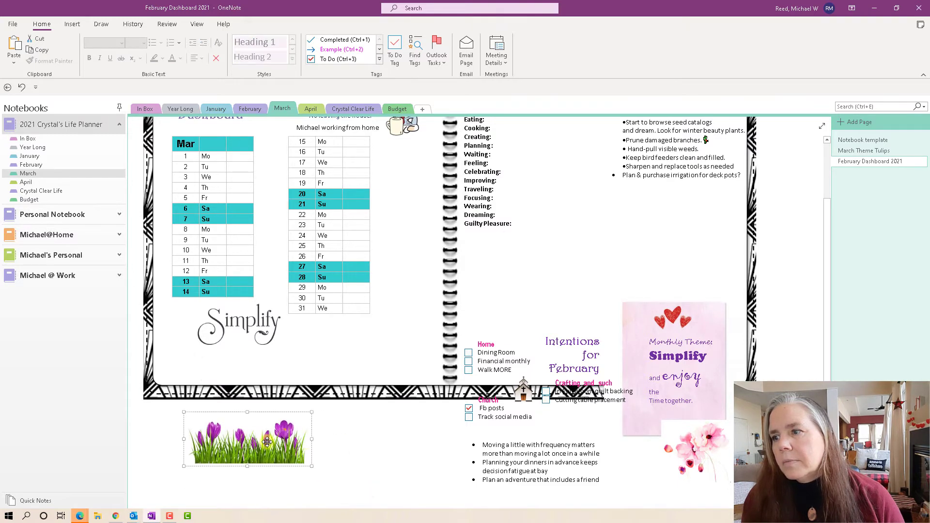
drag(261, 434, 248, 362)
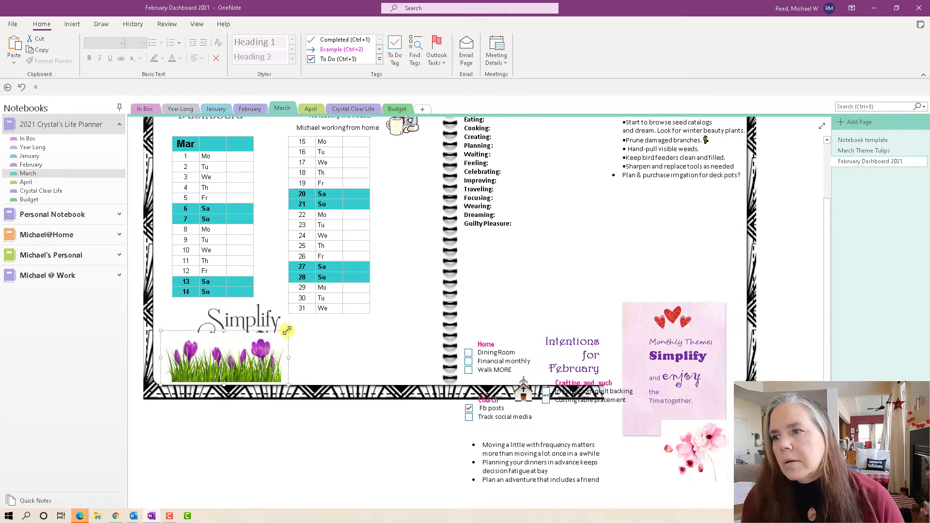
drag(286, 331, 264, 341)
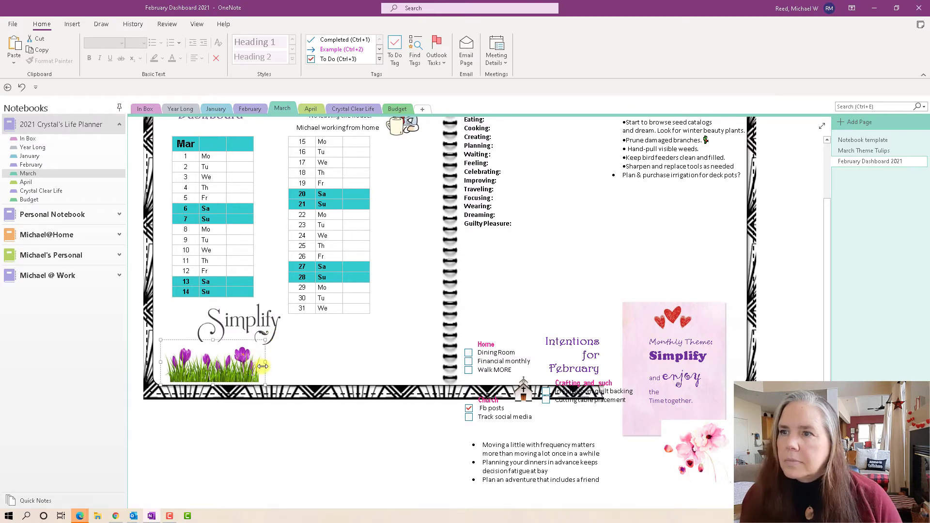
Move the crocus picture slightly left and down so it sits tight in the frame's lower-left inner corner.
click(257, 324)
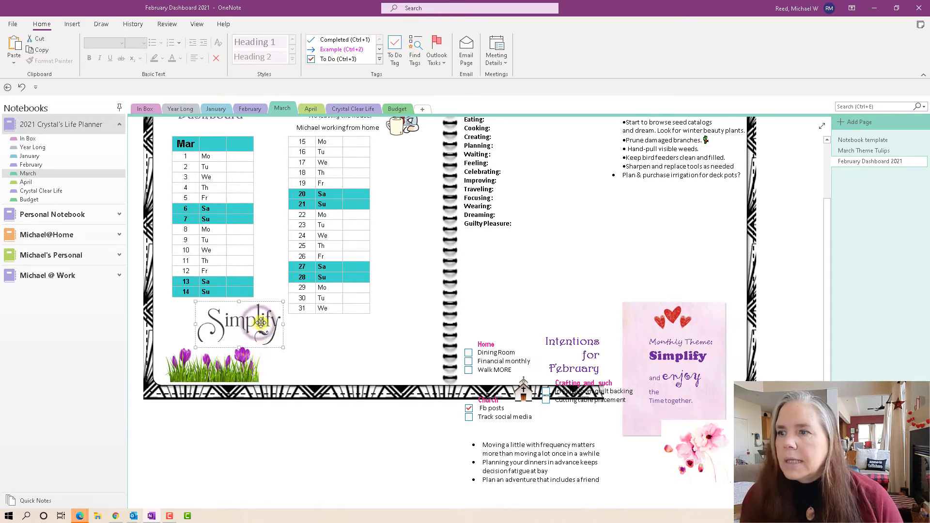
key(Escape)
click(204, 361)
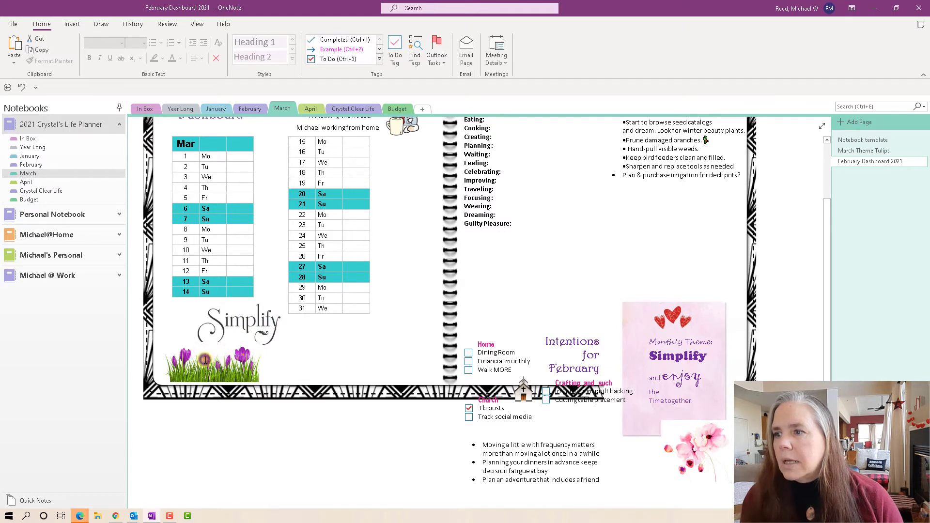
drag(201, 356, 199, 359)
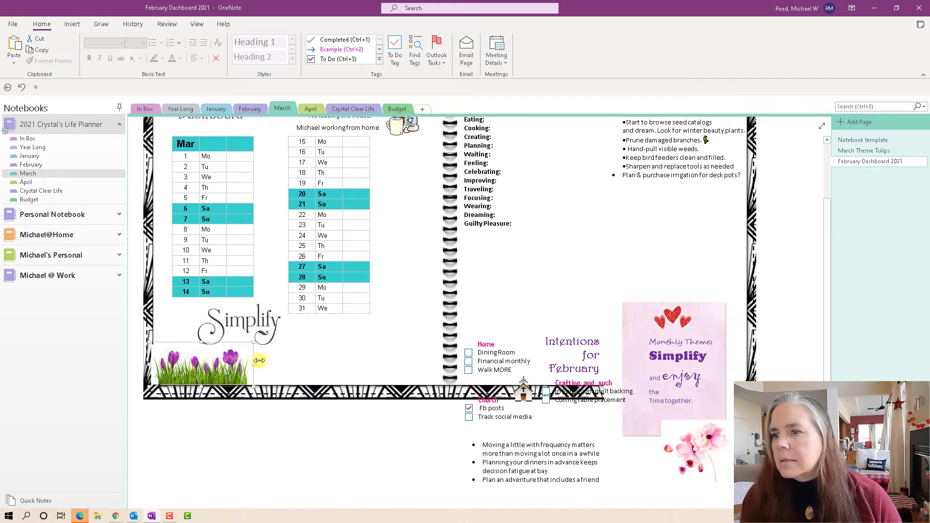
click(277, 358)
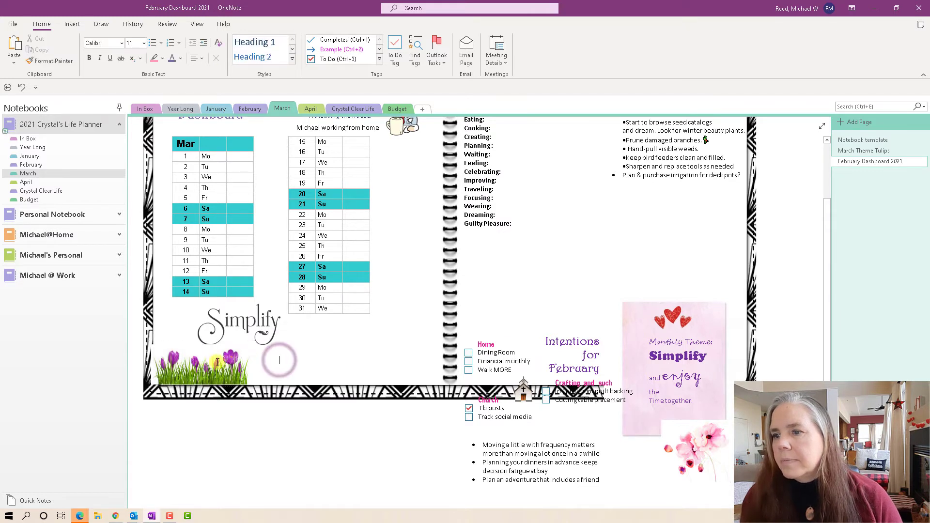
Duplicate the crocus picture and align the copy directly to its right along the frame's bottom edge.
right_click(222, 362)
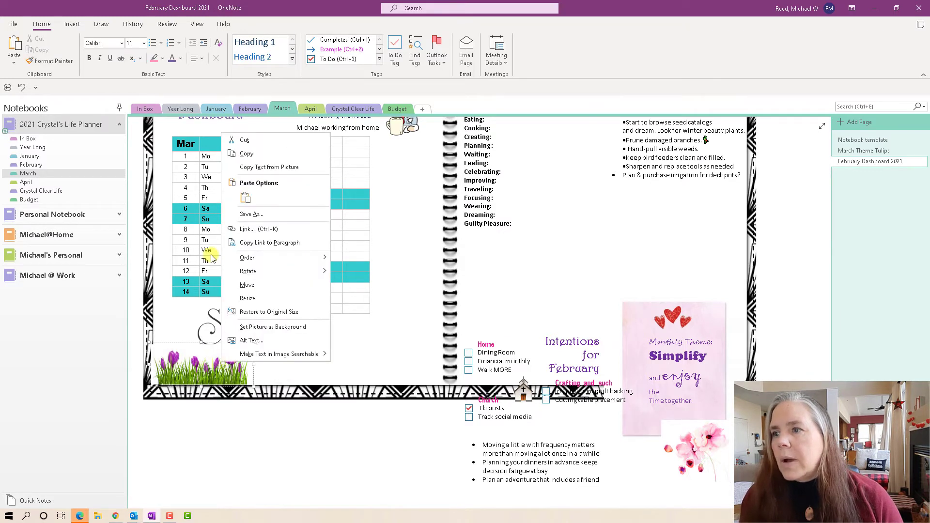
click(248, 155)
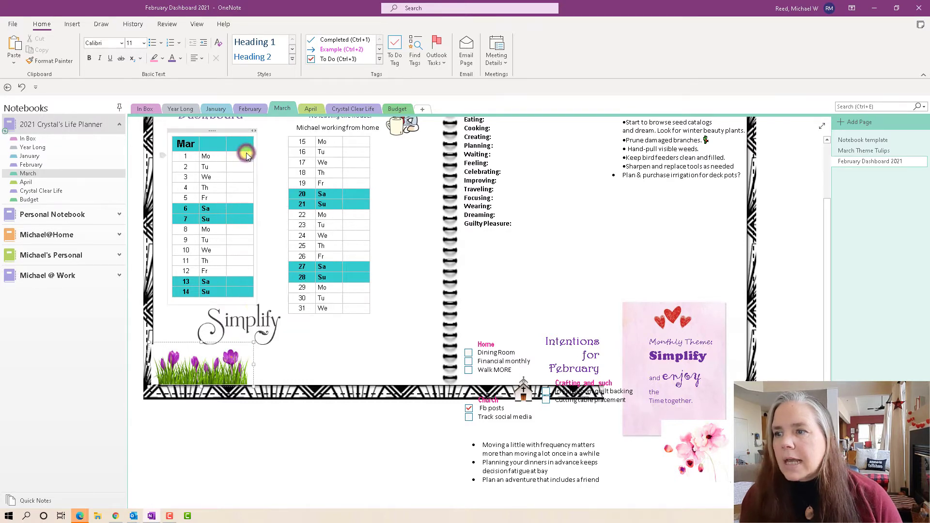
click(267, 364)
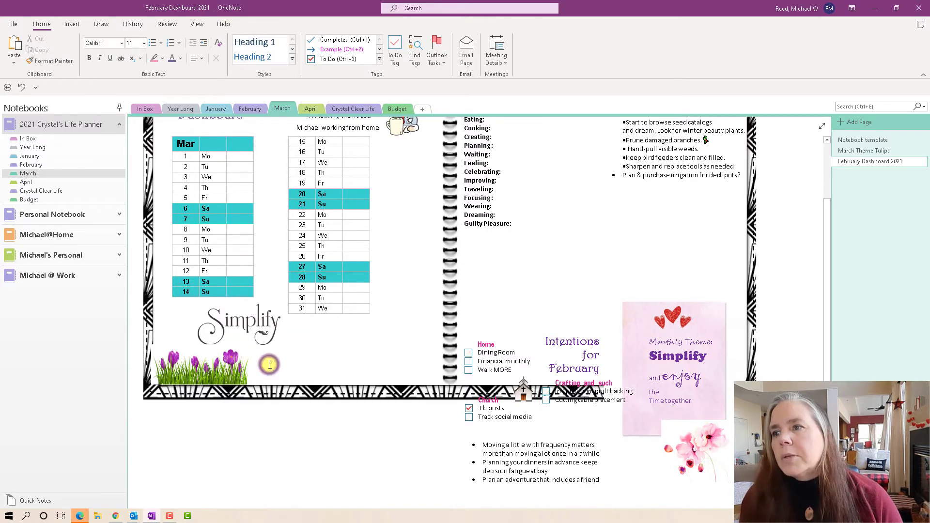
right_click(268, 364)
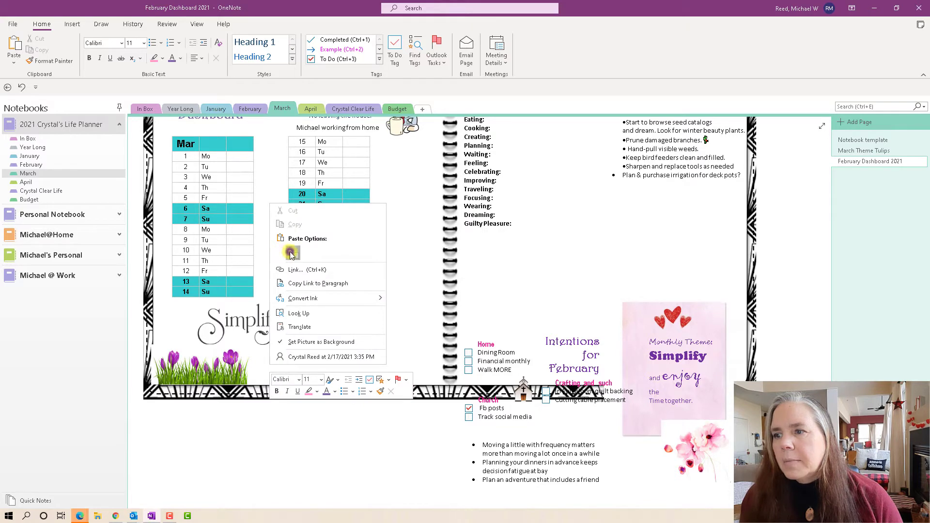
click(291, 253)
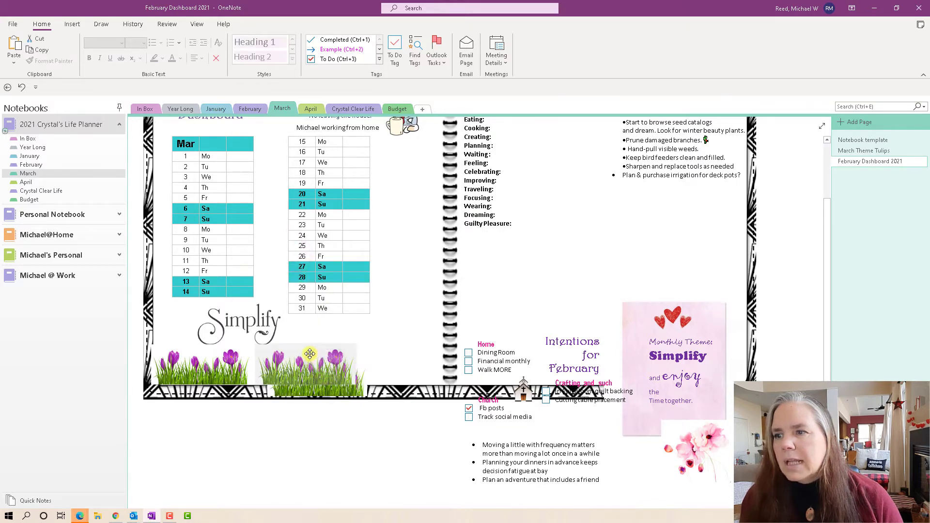
mouse_move(310, 354)
mouse_down()
mouse_move(377, 361)
mouse_move(302, 364)
mouse_up()
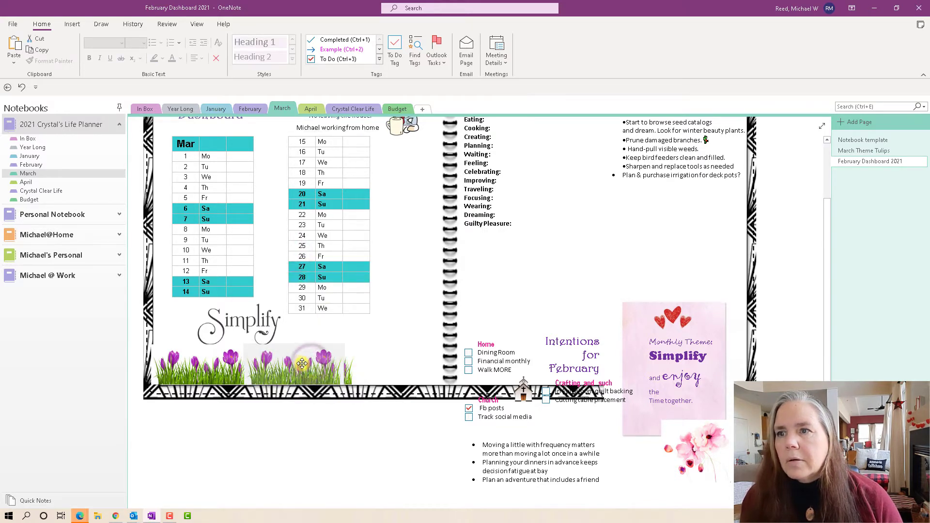
Paste a third crocus picture and align it at the right end of the row, next to the spiral binding.
right_click(374, 364)
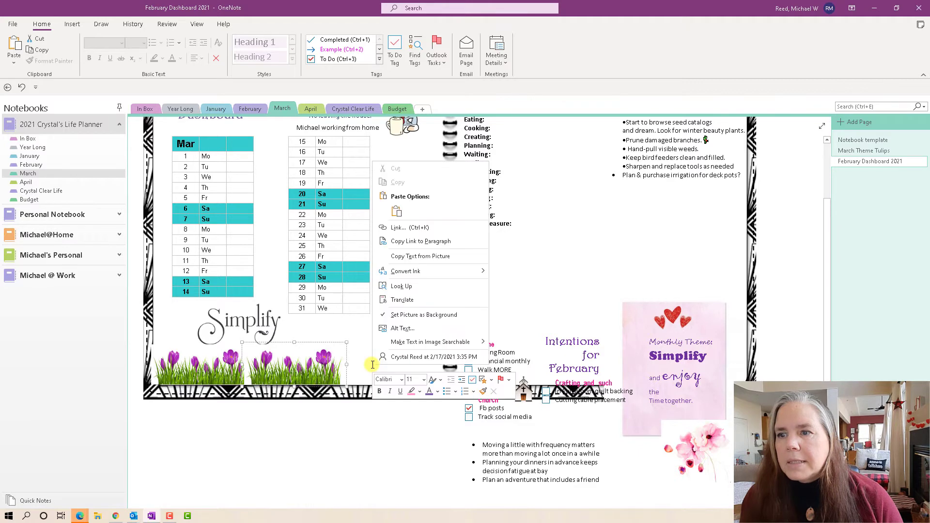
click(397, 211)
drag(406, 379, 389, 367)
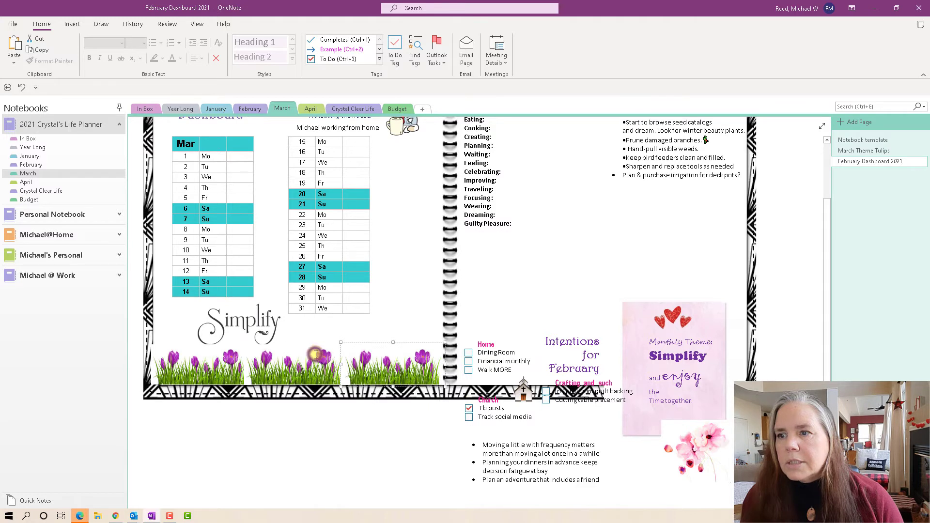
drag(316, 355, 220, 363)
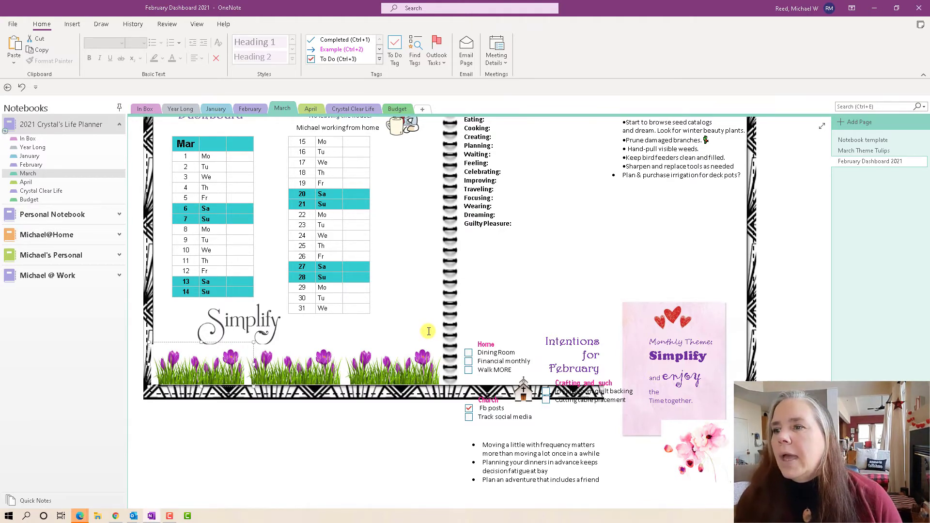
Shrink the Simplify picture slightly and move it right, centring it above the middle crocus picture.
click(249, 315)
drag(283, 302, 278, 306)
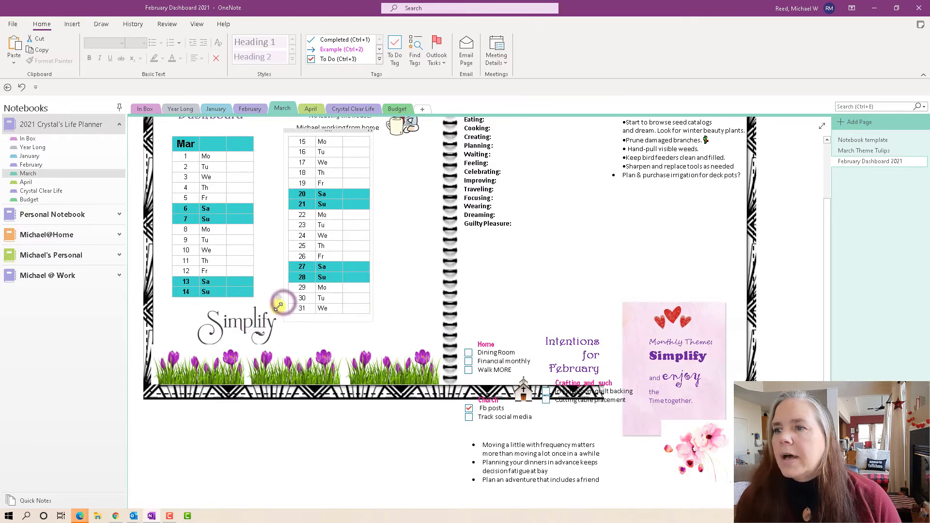
click(250, 324)
drag(270, 330, 304, 327)
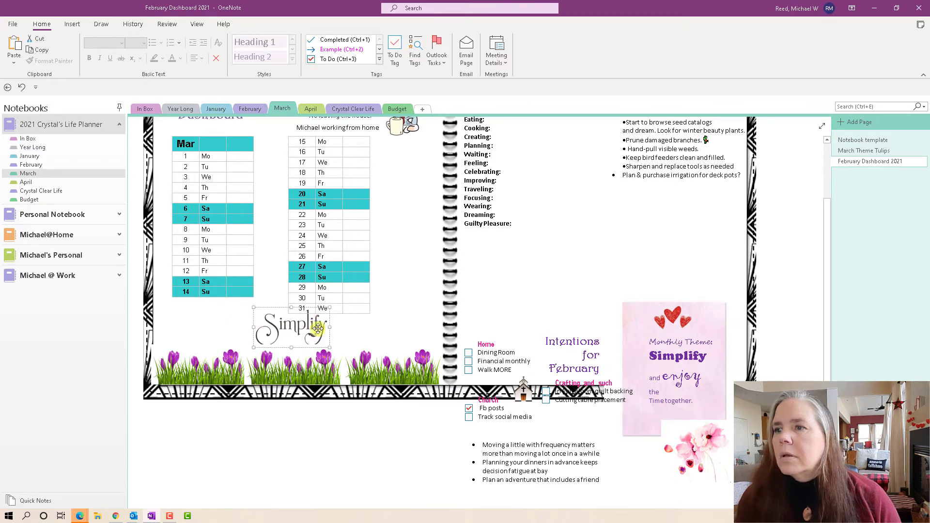
click(354, 328)
Reduce the middle crocus picture's height slightly from its top edge, beneath the Simplify picture.
click(312, 351)
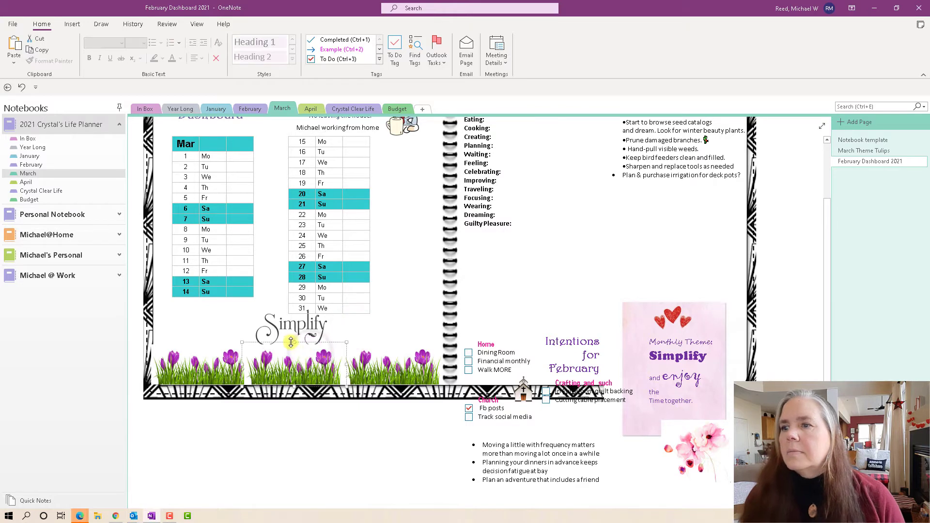
drag(291, 343, 291, 346)
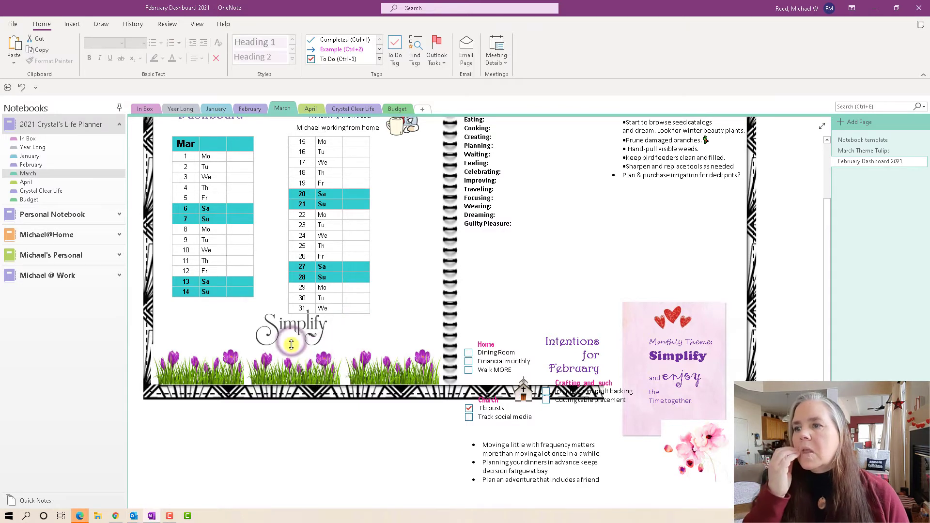
click(368, 338)
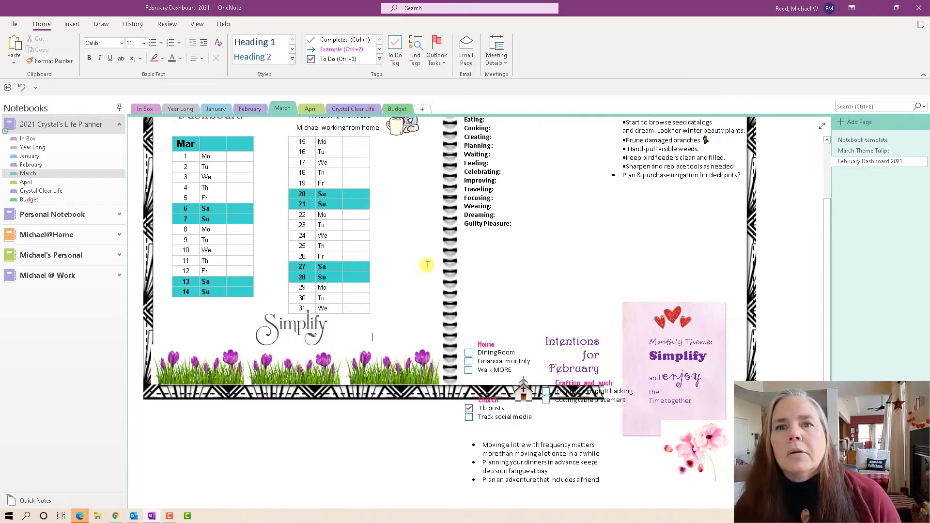
Copy the "use it up, wear it out, make it do or do without" picture from the March Theme Tulips page.
click(867, 150)
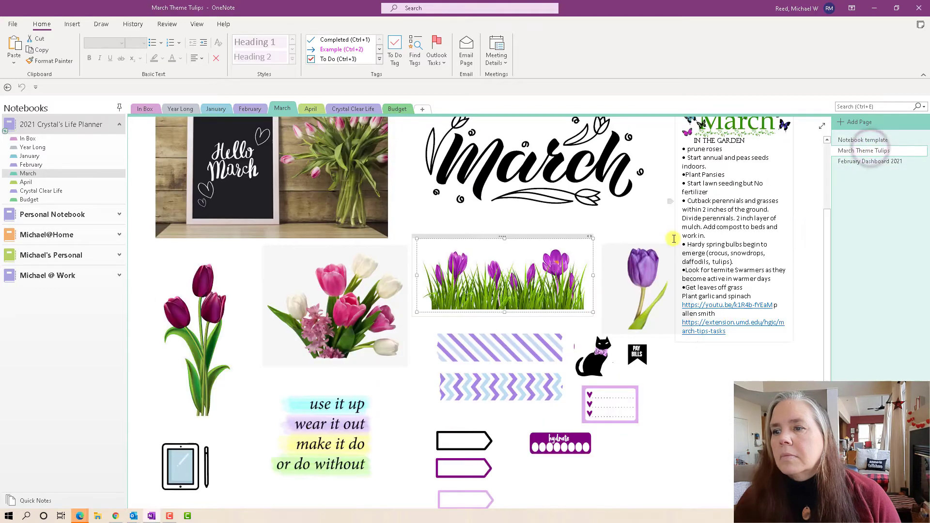
click(329, 436)
right_click(329, 436)
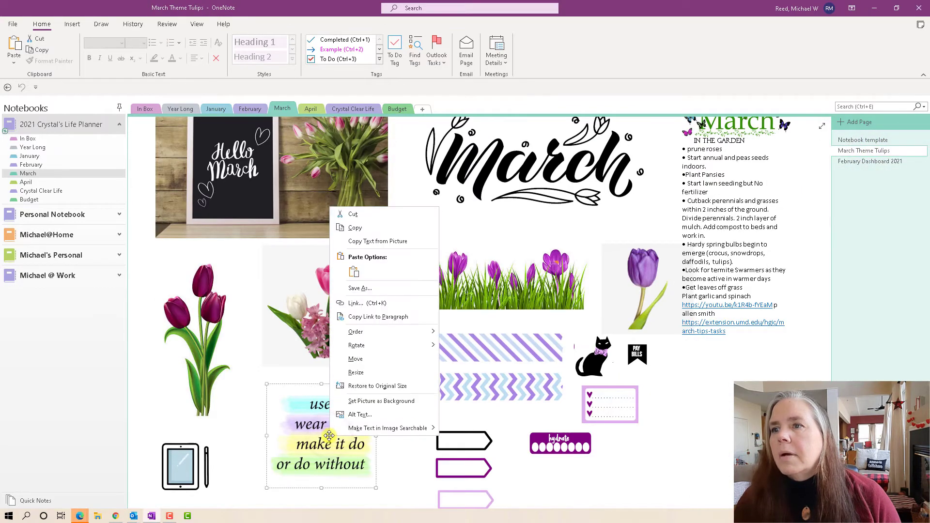
click(359, 228)
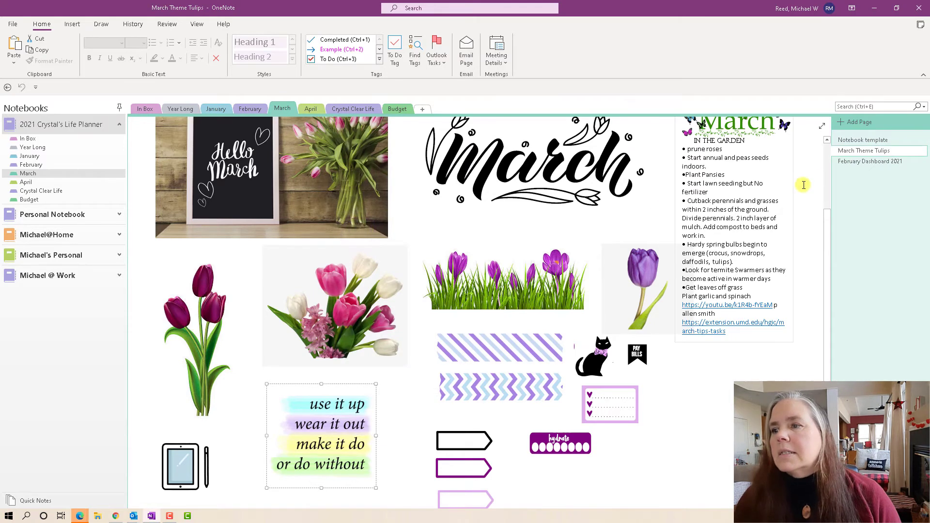
Paste the "use it up" quote picture on the February Dashboard 2021 page, below the left half of the frame.
click(854, 162)
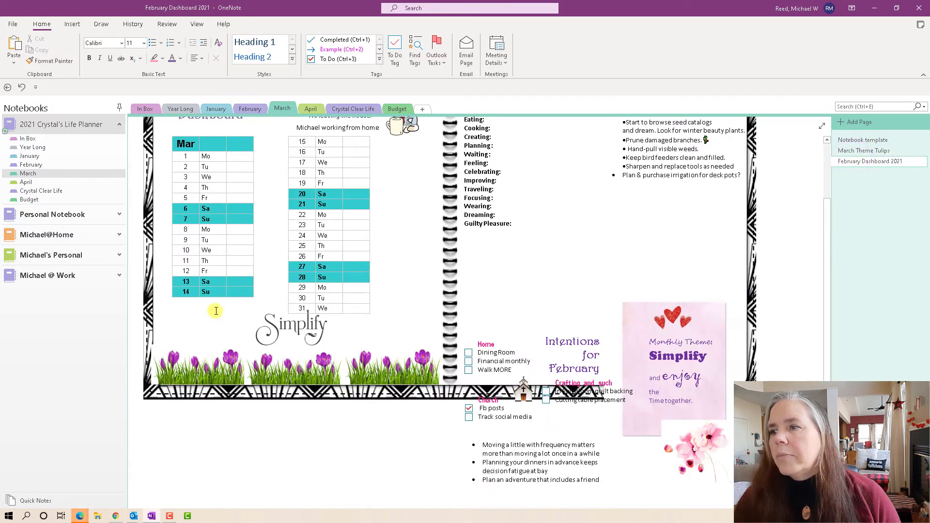
right_click(181, 445)
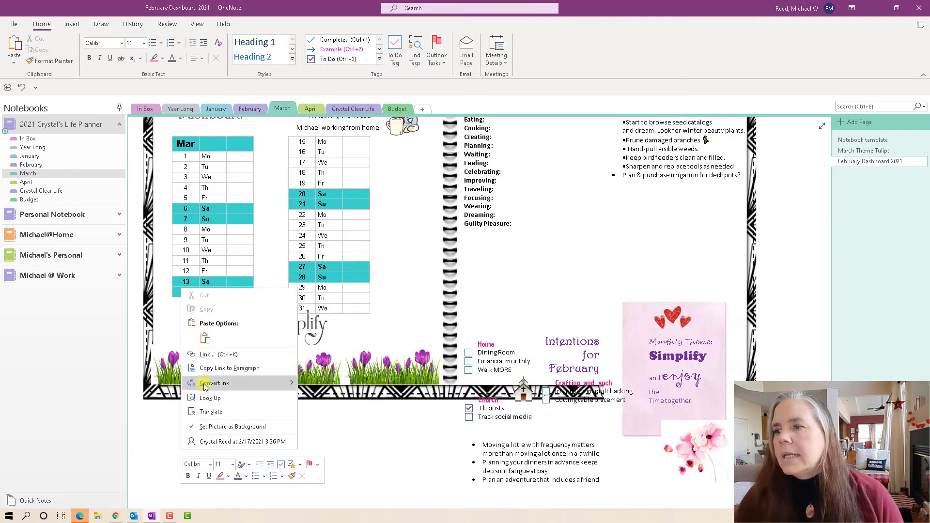
click(211, 346)
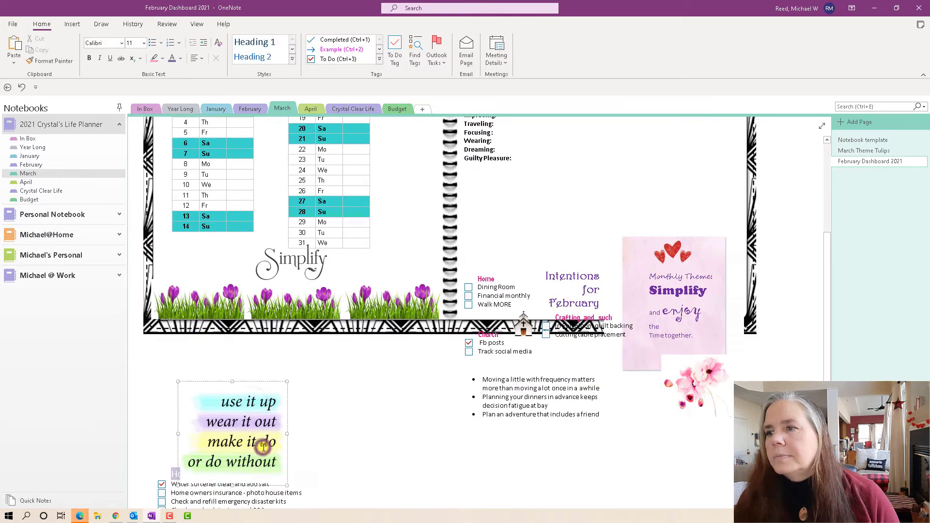
Shrink the "use it up" quote picture to fit between the March 1–14 table and the crocuses, and place it there.
drag(287, 484, 254, 440)
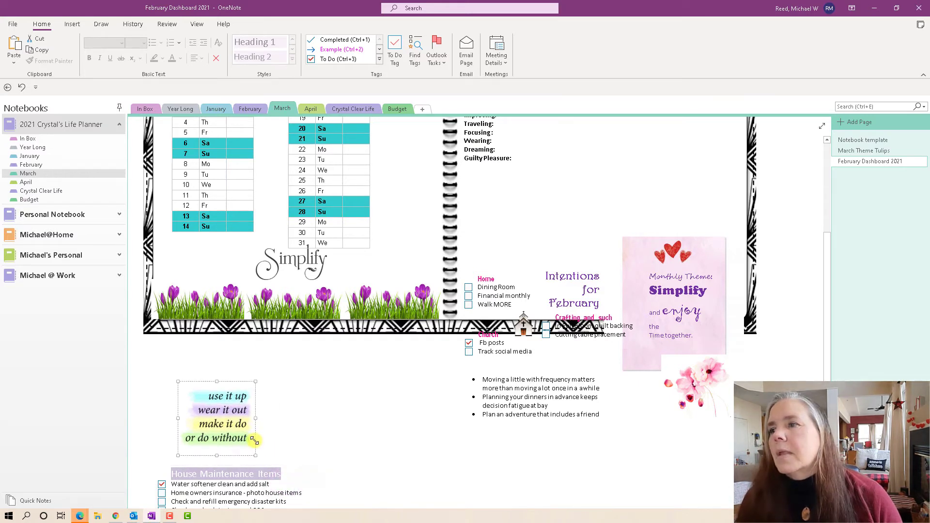
drag(227, 417, 206, 270)
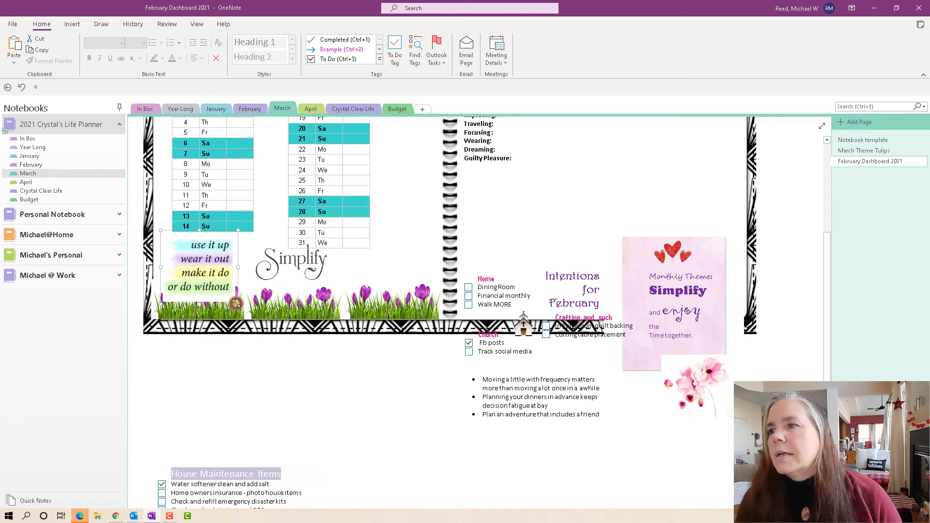
drag(236, 303, 214, 279)
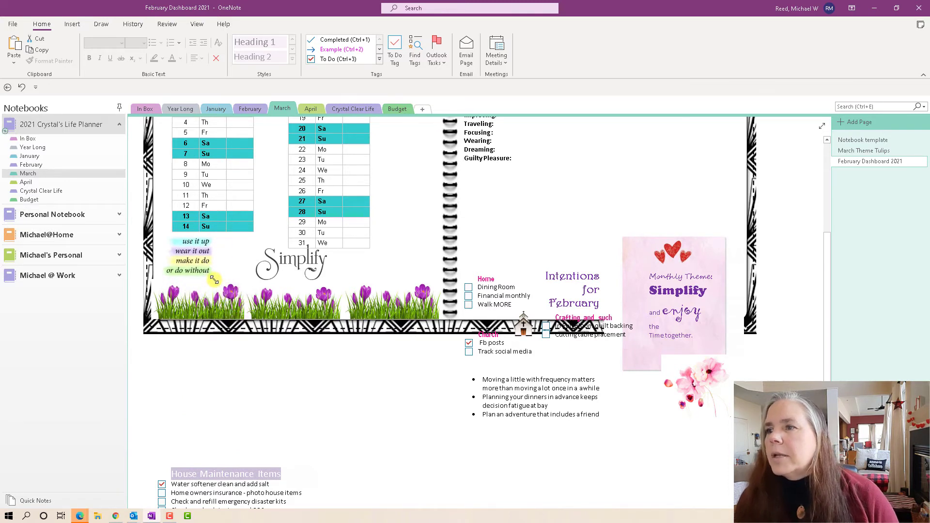
click(258, 364)
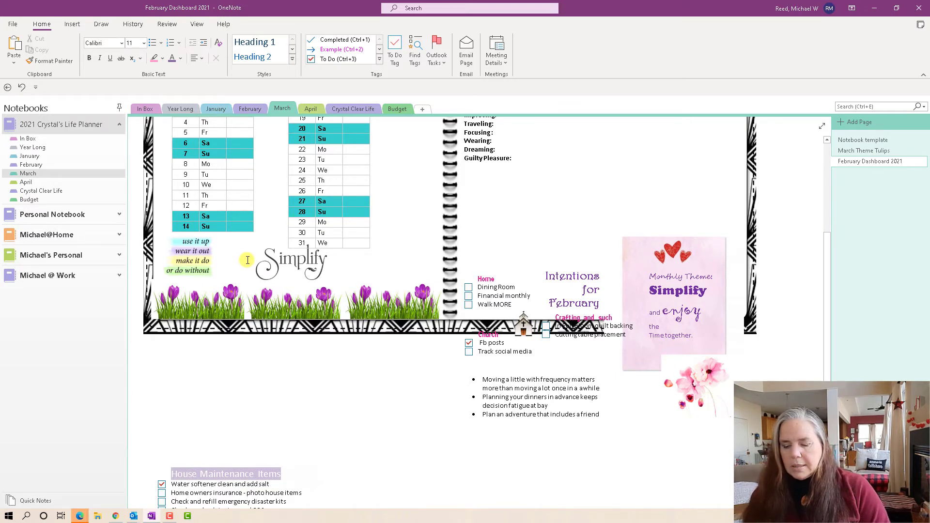
Add the text "equals" between the quote picture and the Simplify picture, and nudge it left clear of Simplify.
text(equals)
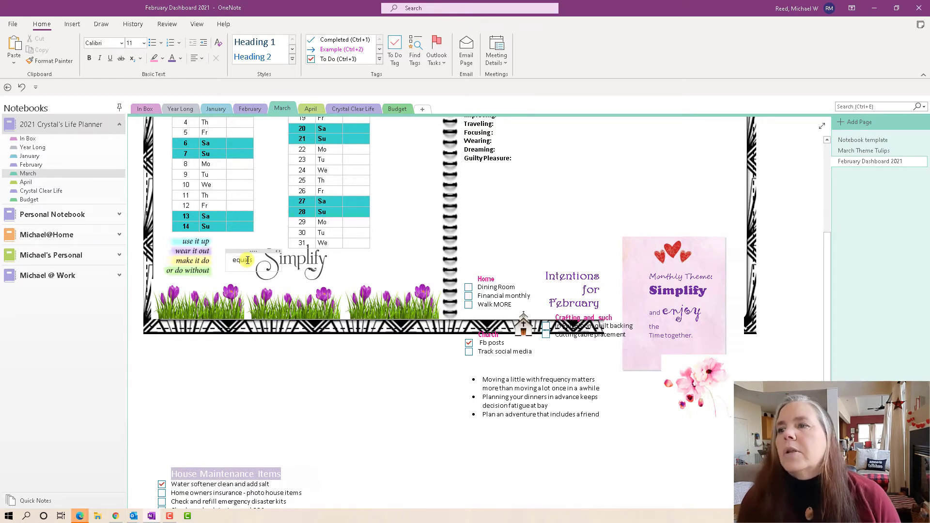
click(345, 263)
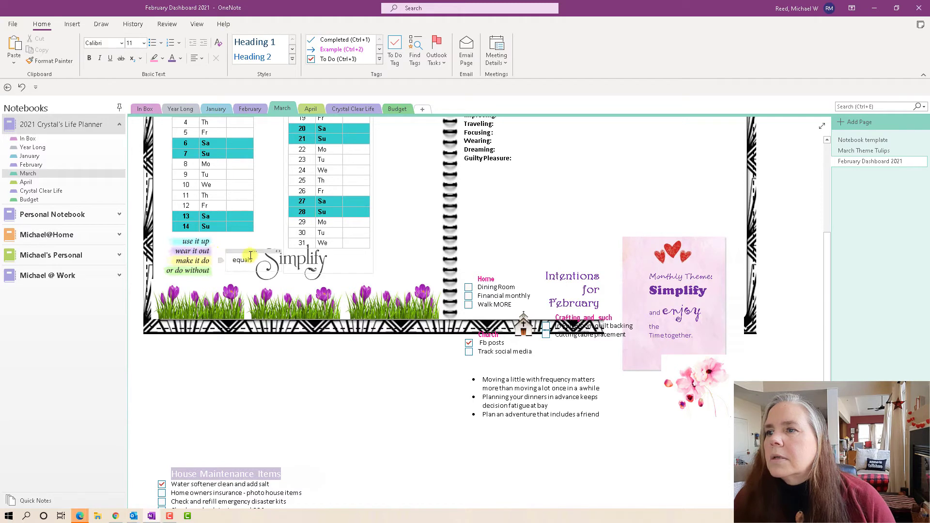
drag(250, 252, 239, 252)
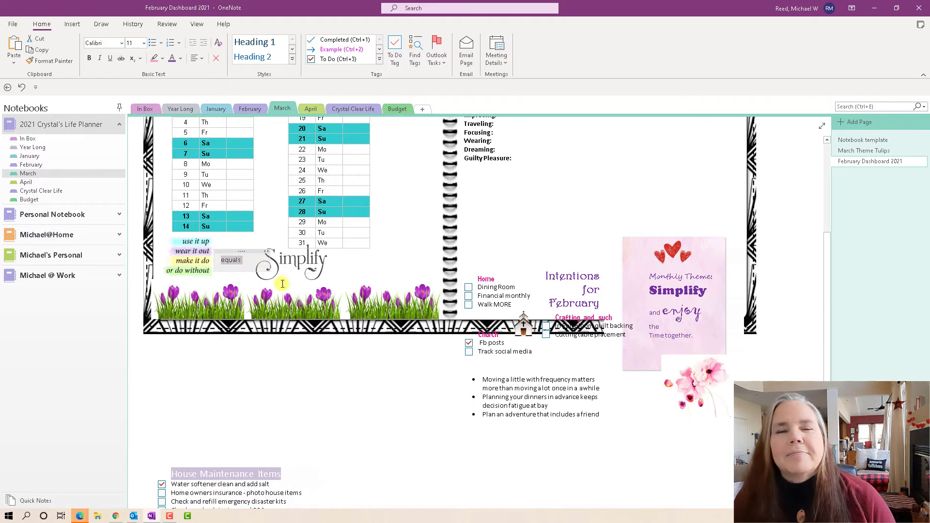
click(348, 267)
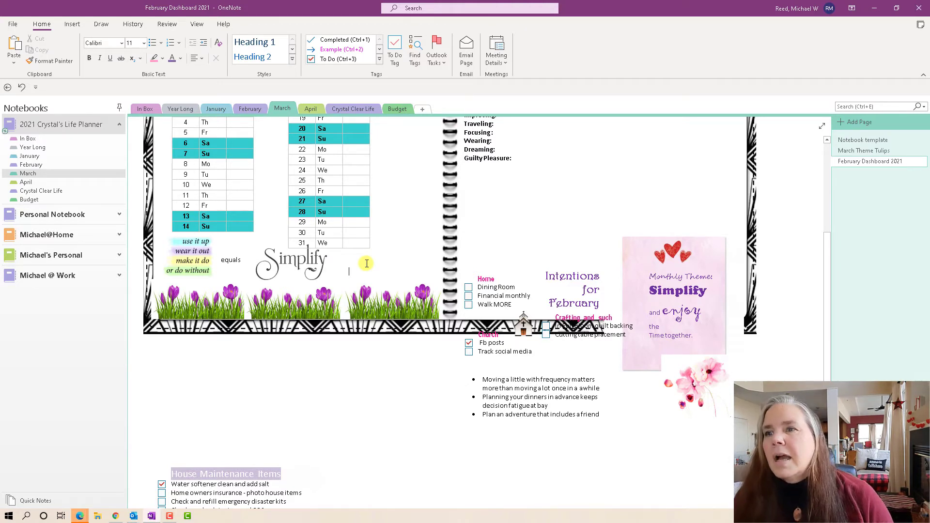
Move the March 1–14 table slightly down from the Dashboard heading.
scroll(367, 263, up, 5)
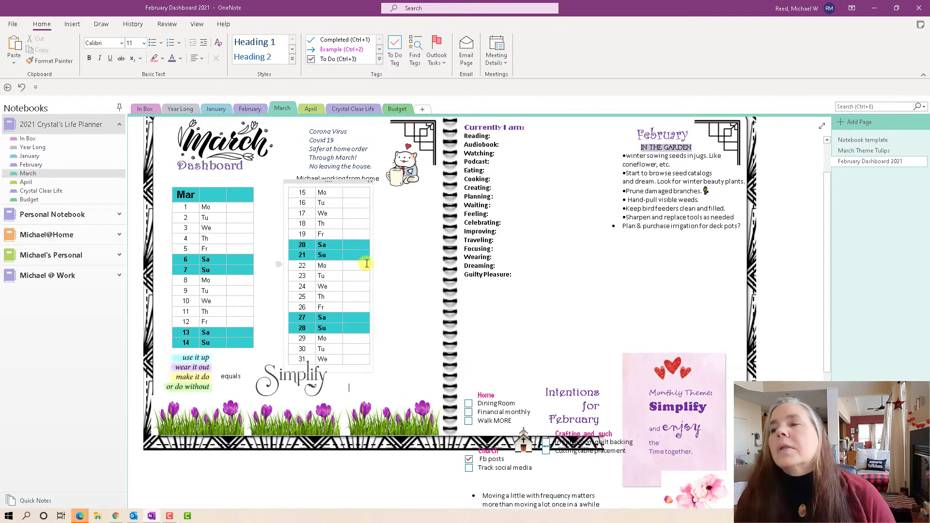
scroll(367, 264, up, 1)
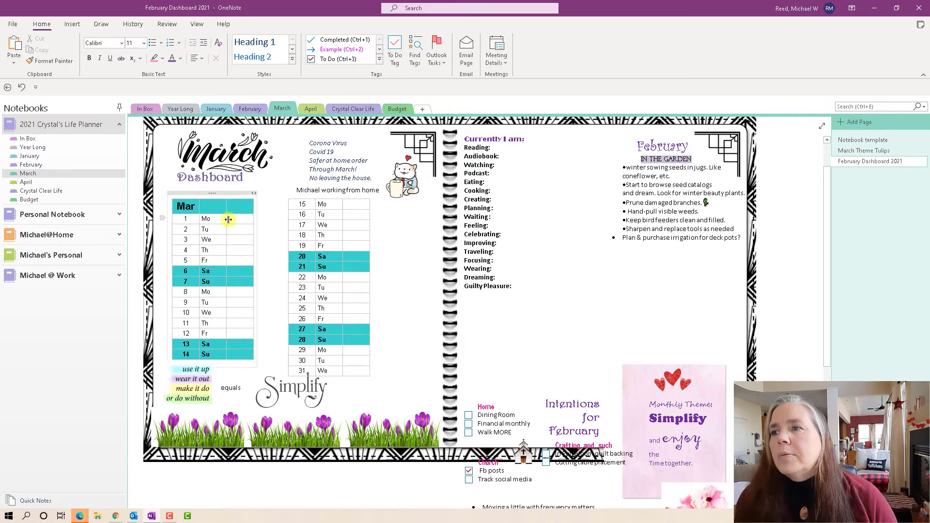
mouse_move(227, 207)
mouse_down()
mouse_move(264, 208)
mouse_move(224, 211)
mouse_up()
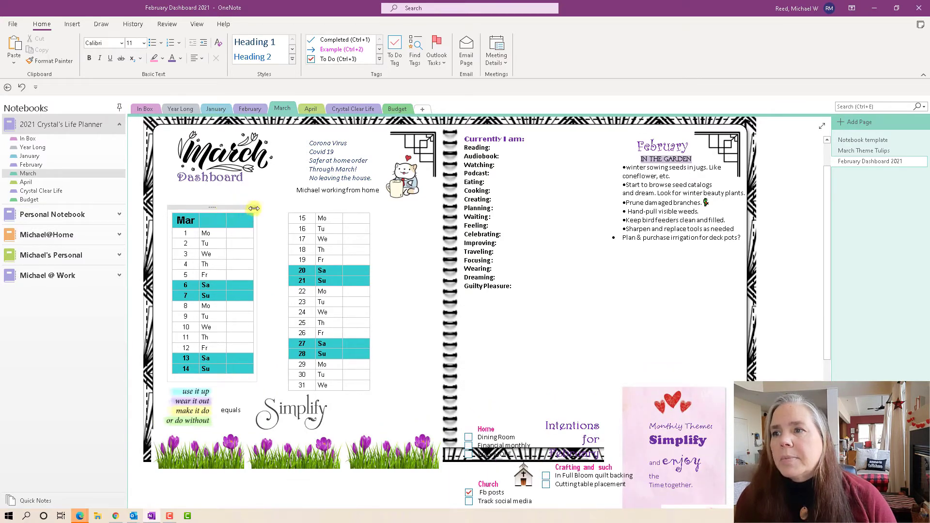
Shift the March 15–31 table right and widen the containers of both March tables.
mouse_move(254, 207)
mouse_down()
mouse_move(276, 207)
mouse_move(252, 206)
mouse_up()
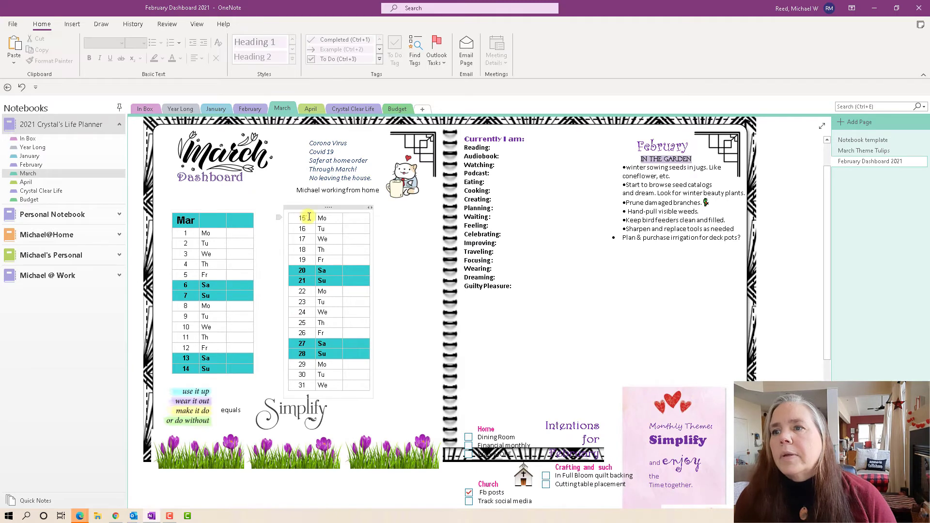
drag(322, 207, 431, 205)
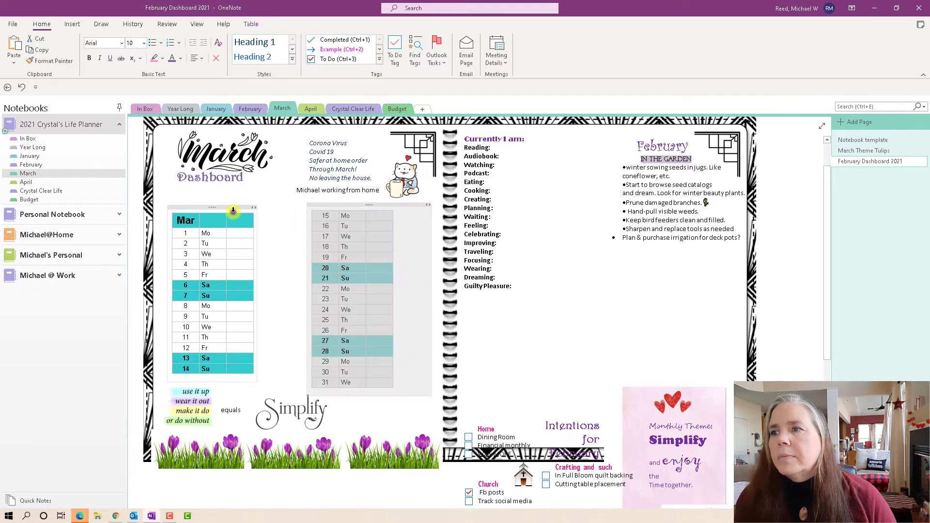
click(242, 213)
click(233, 206)
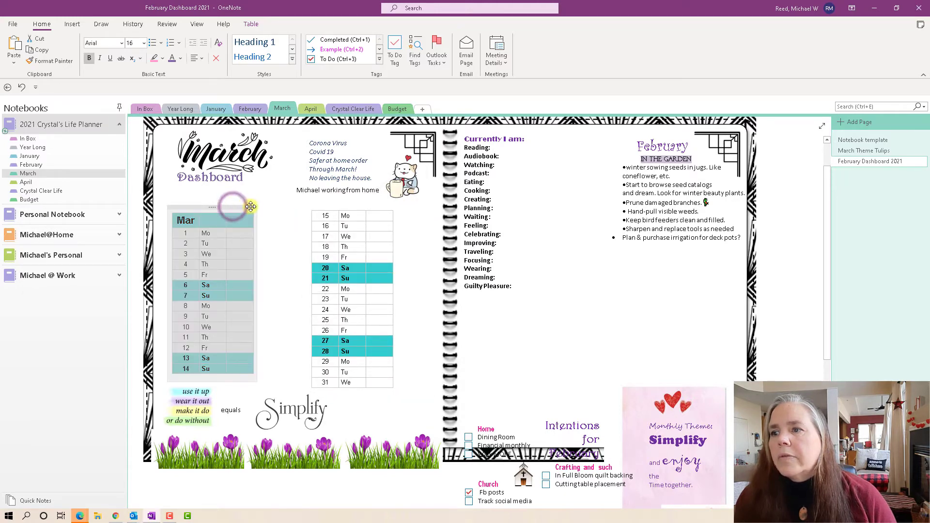
drag(257, 206, 290, 206)
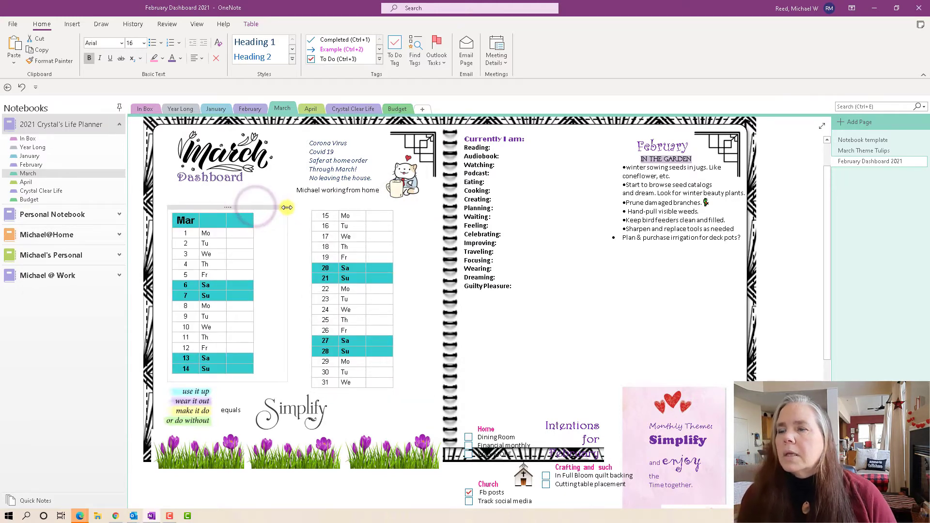
click(259, 241)
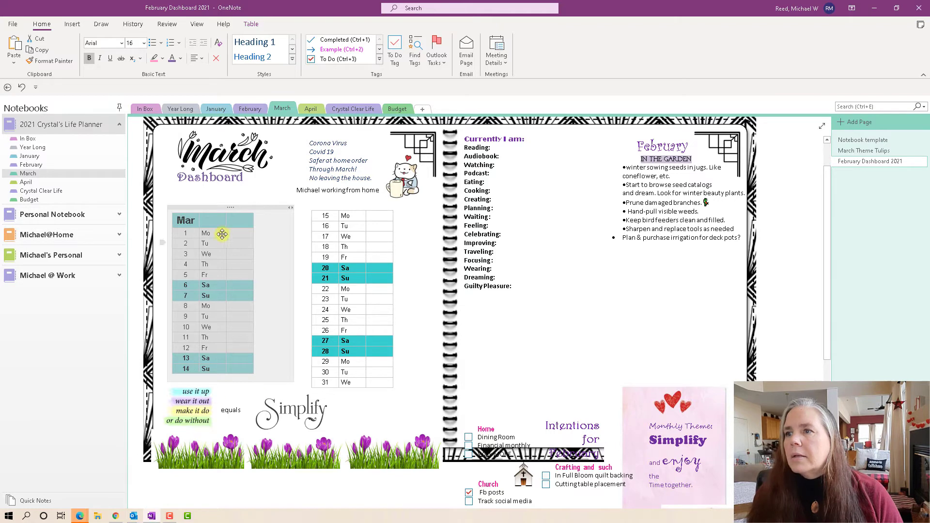
Move both March tables up slightly so they sit closer beneath the Dashboard heading and the working-from-home note.
drag(228, 207, 227, 192)
drag(342, 204, 339, 195)
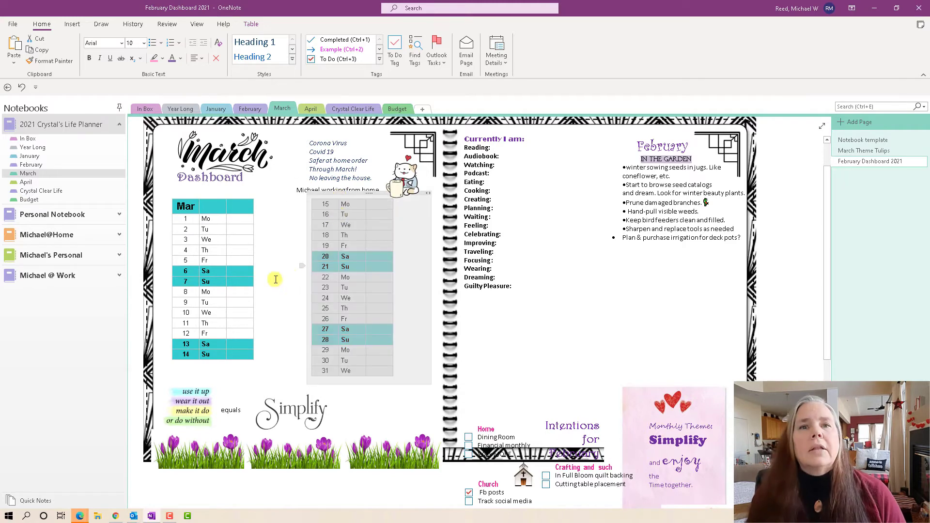
click(271, 277)
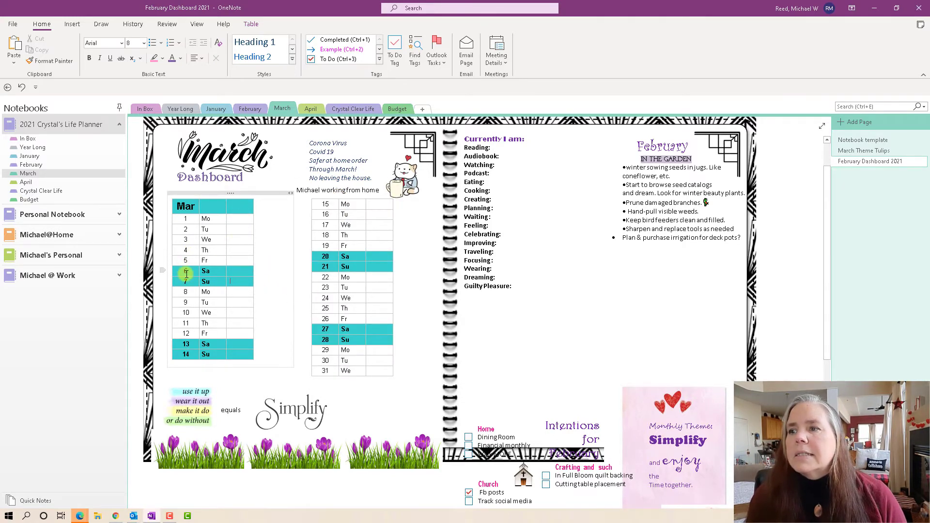
Enter "mulching the garden beds" in the empty cell for Saturday, March 6.
click(236, 271)
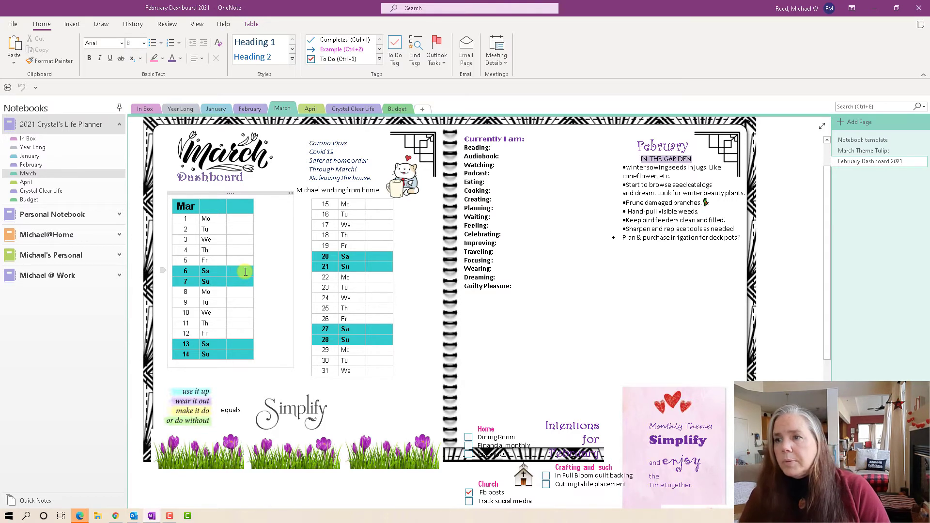
text(l)
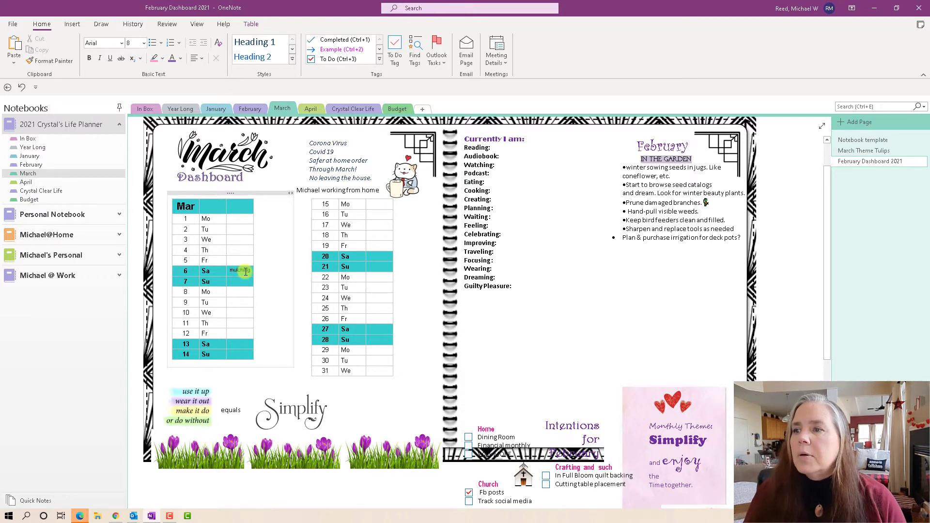
text(ching)
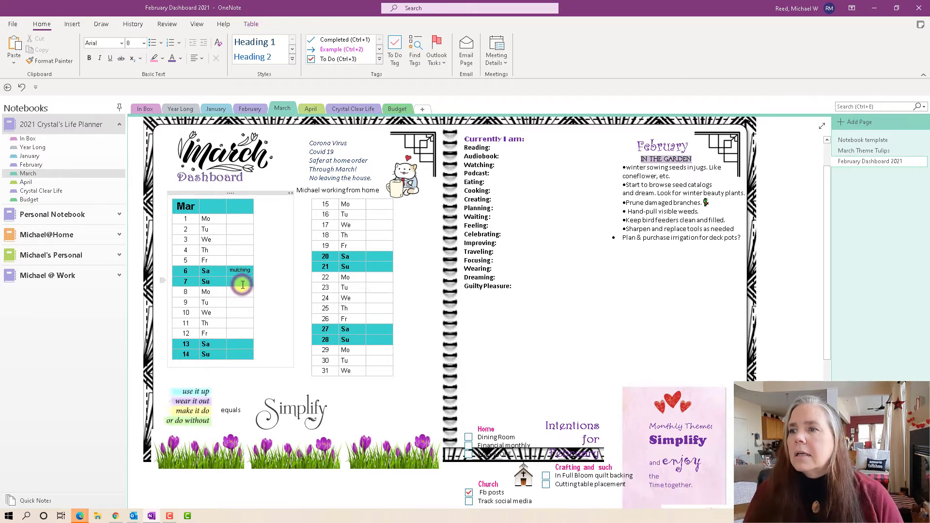
click(251, 269)
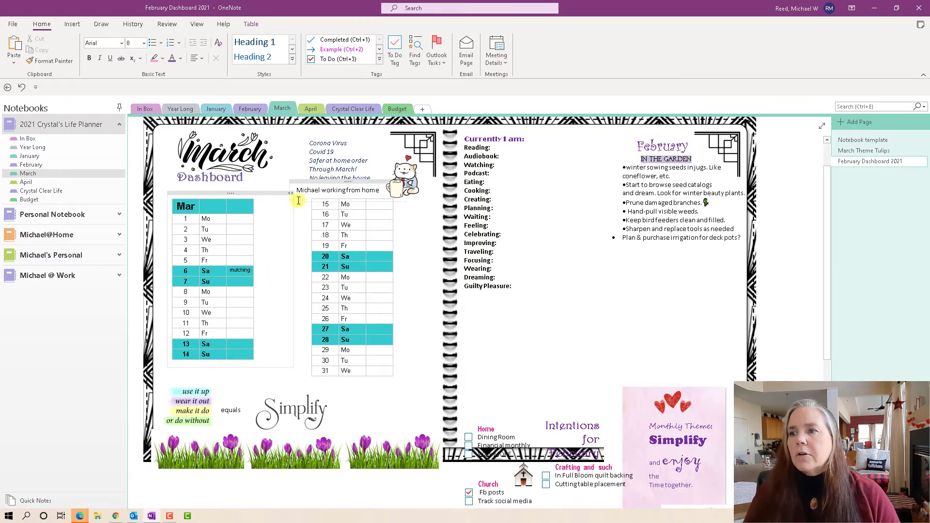
click(252, 270)
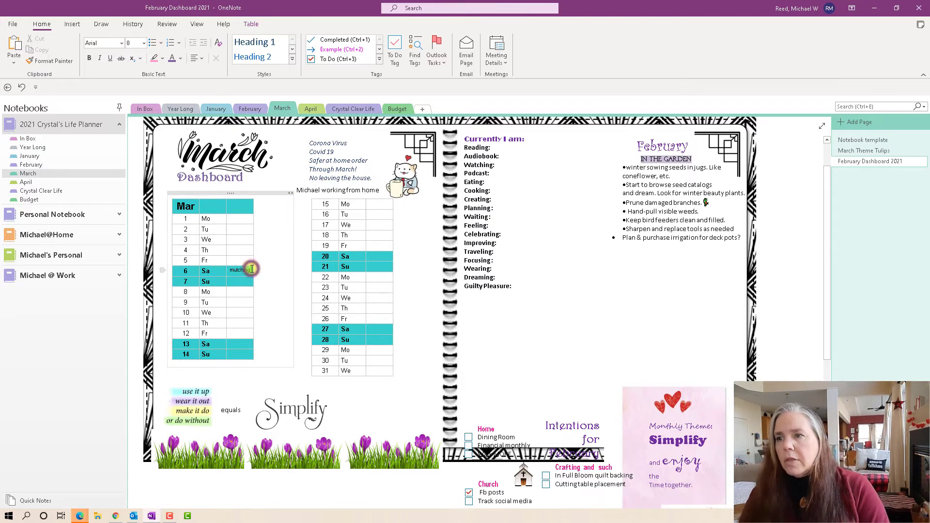
text(the)
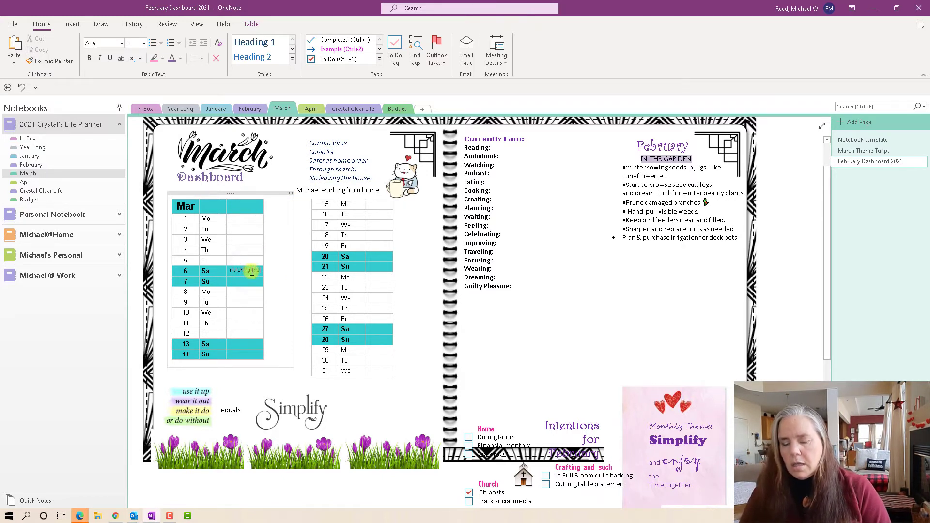
text( garden)
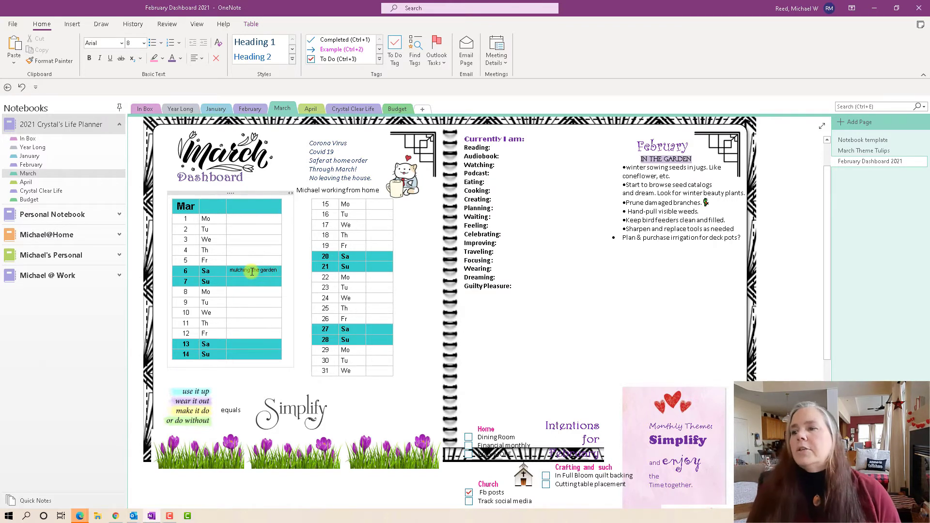
text( beds)
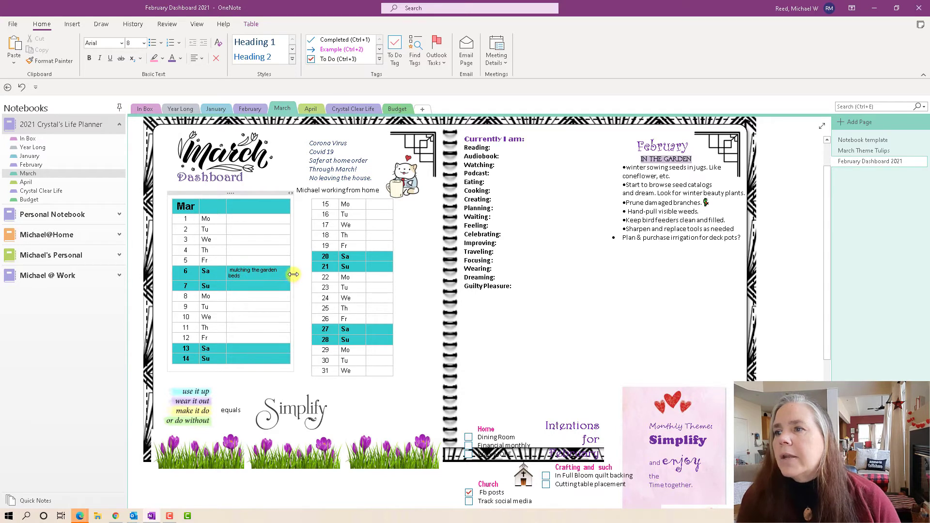
click(235, 278)
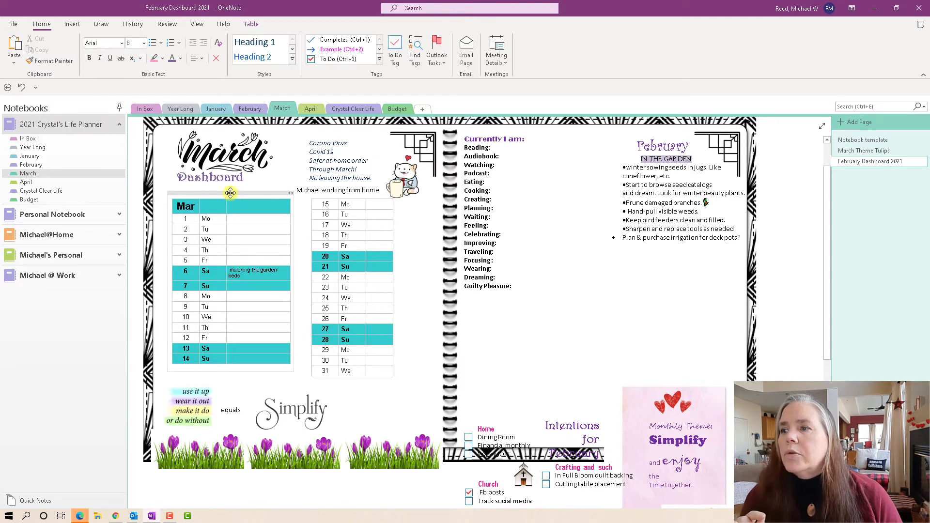
Move the March 1–14 table left, widen it slightly to fit the March 6 entry on one line, and realign both tables higher.
drag(230, 193, 218, 193)
mouse_move(279, 194)
mouse_down()
mouse_move(290, 194)
mouse_move(272, 193)
mouse_move(281, 196)
mouse_up()
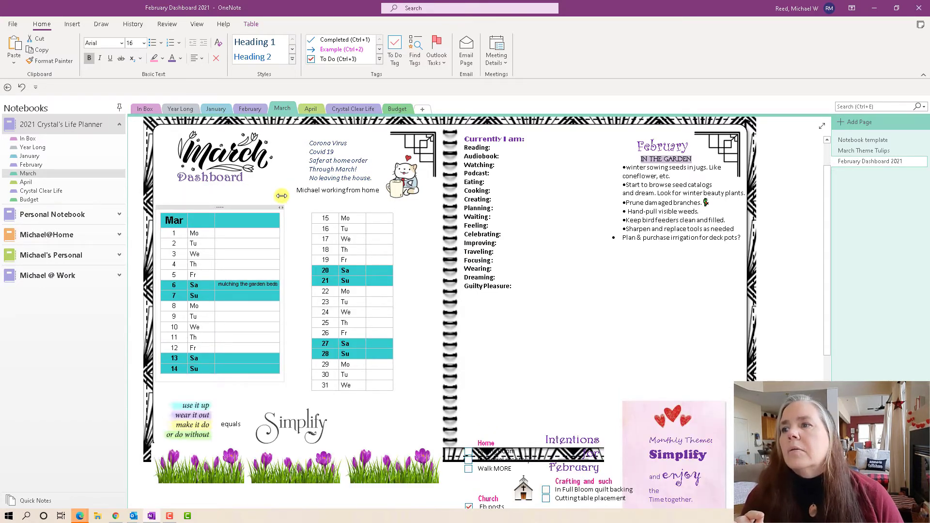
click(278, 207)
drag(221, 207, 221, 193)
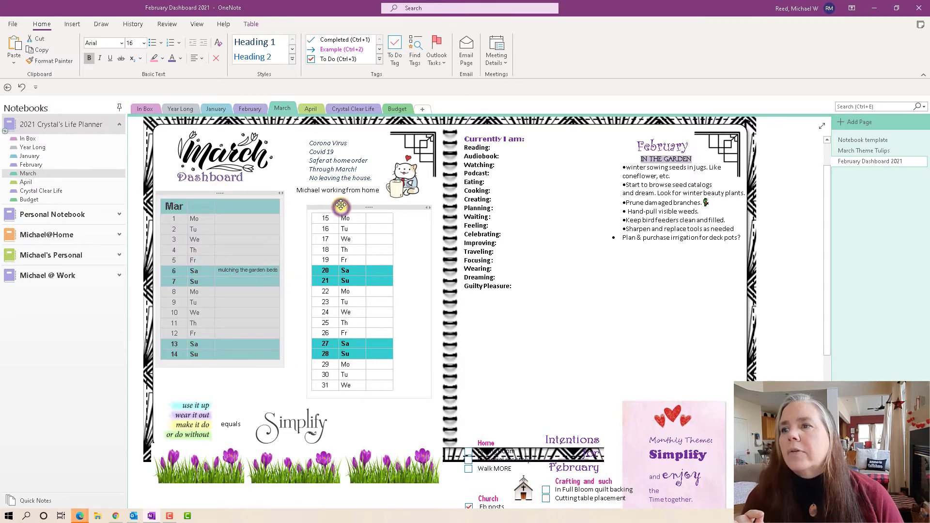
drag(340, 203, 337, 195)
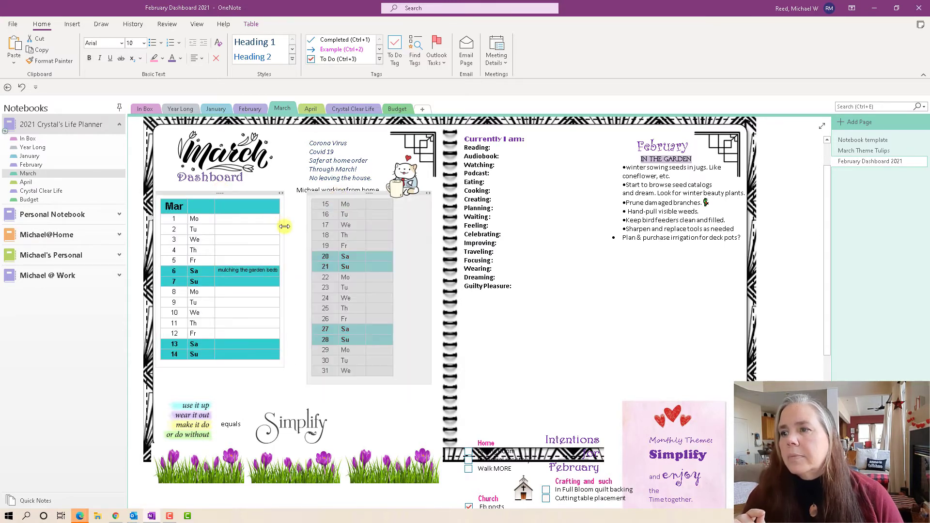
click(264, 377)
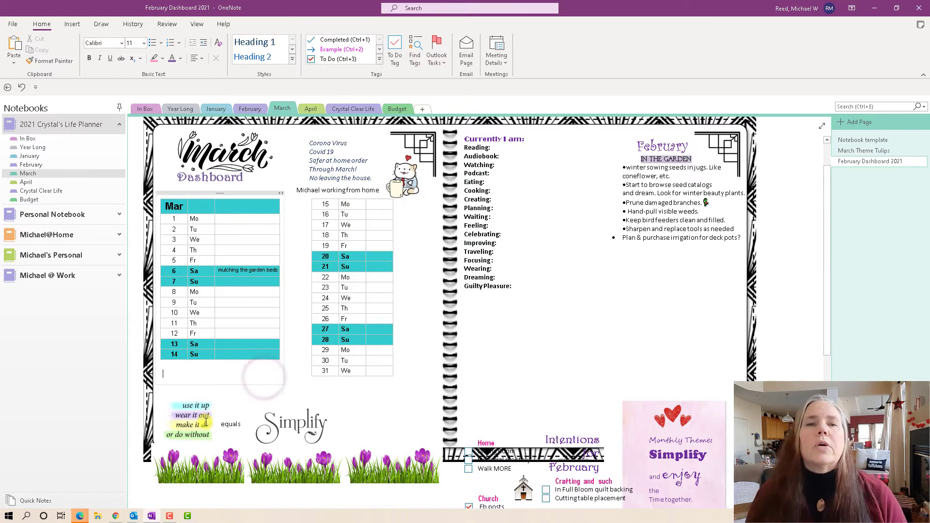
click(317, 379)
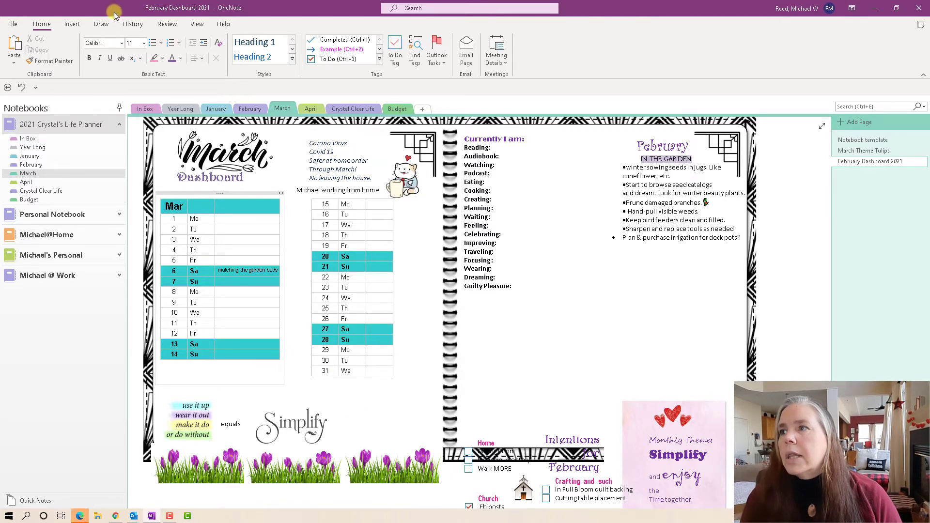
Lasso the quote, "equals", Simplify and crocus row together, move them up inside the frame's lower border, and return to typing mode.
click(102, 24)
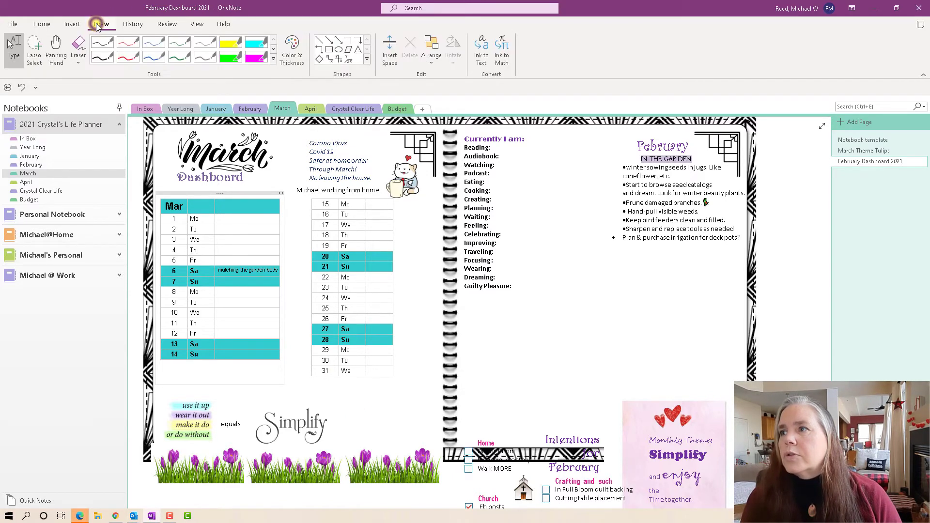
click(35, 50)
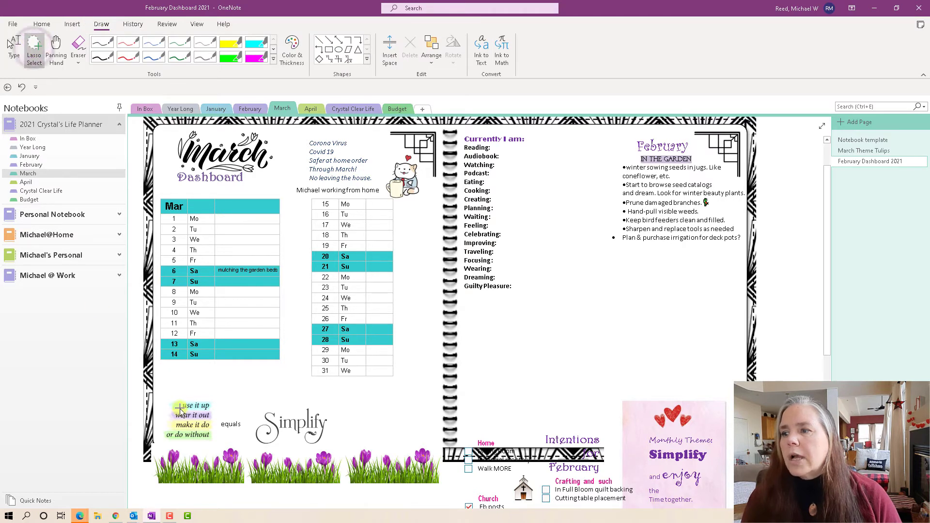
mouse_move(176, 386)
mouse_down()
mouse_move(148, 418)
mouse_move(159, 481)
mouse_up()
mouse_move(225, 490)
mouse_down()
mouse_move(440, 490)
mouse_move(451, 465)
mouse_move(406, 397)
mouse_move(173, 362)
mouse_up()
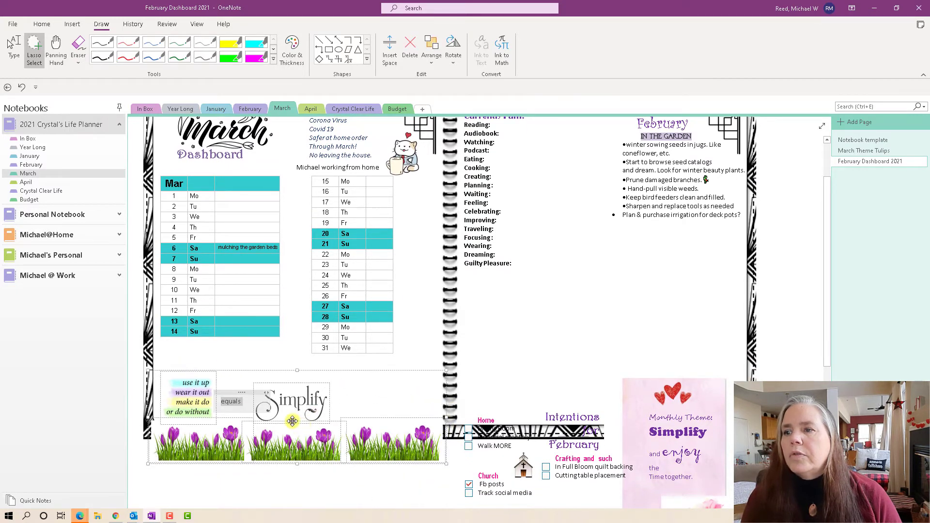
drag(293, 421, 297, 387)
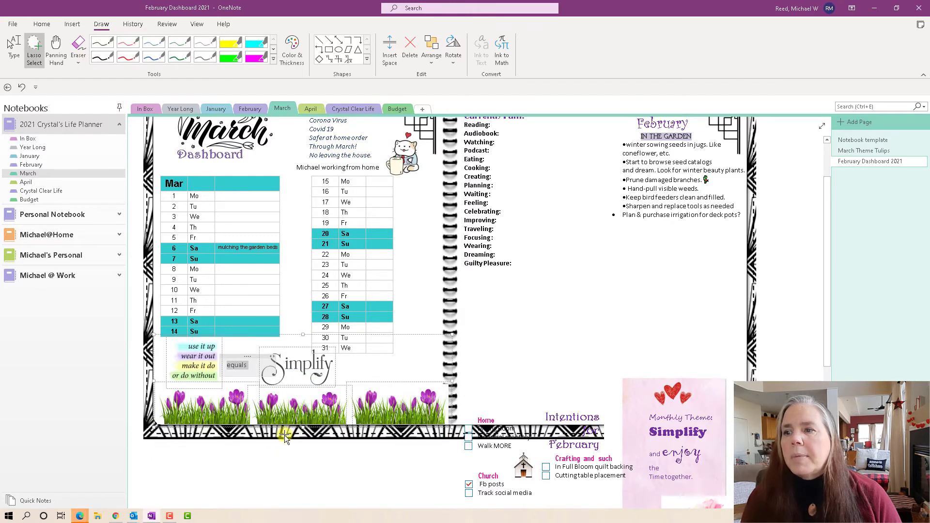
click(284, 465)
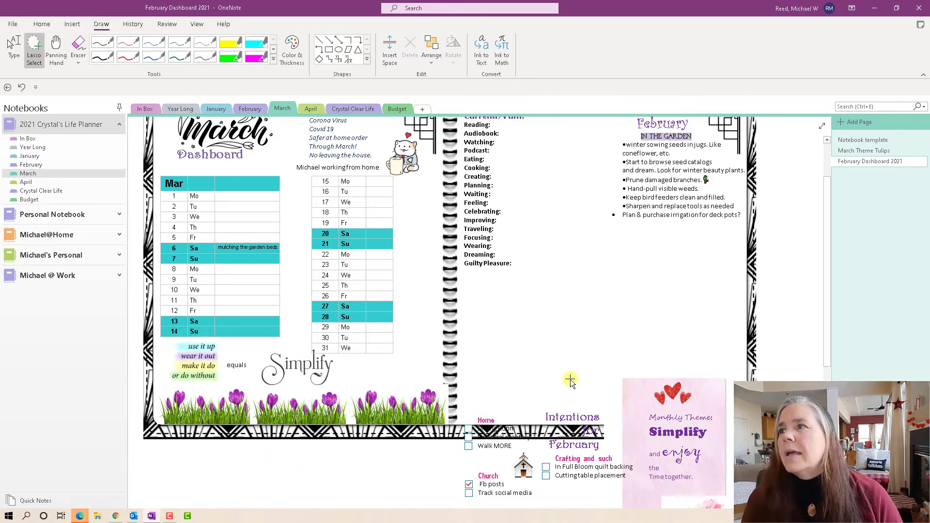
click(11, 45)
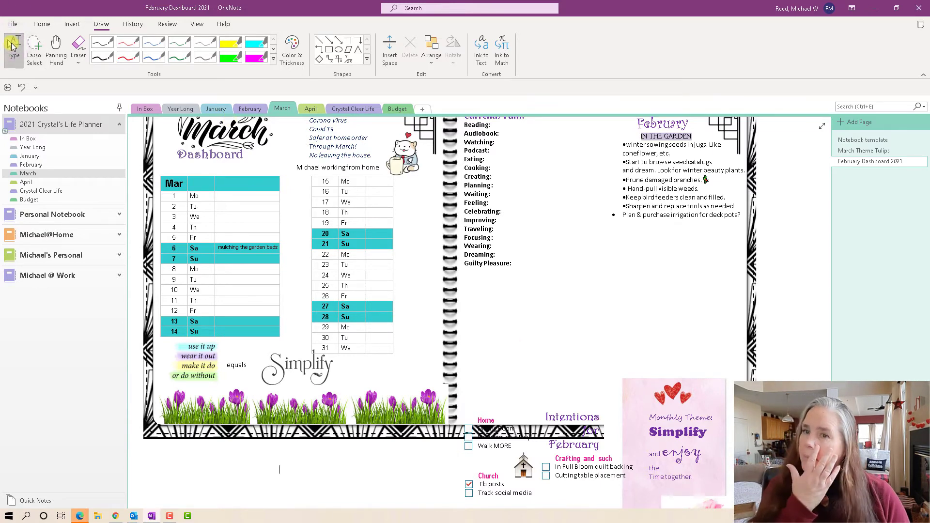
click(42, 24)
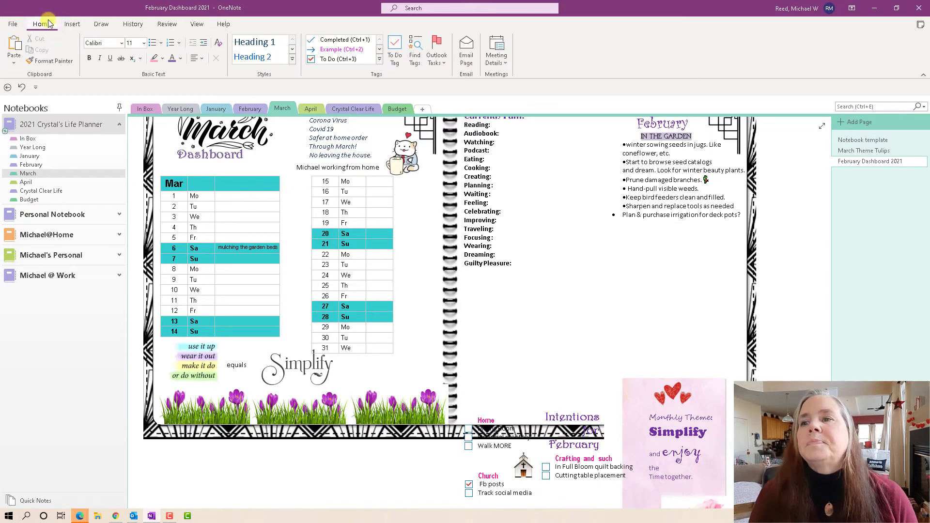